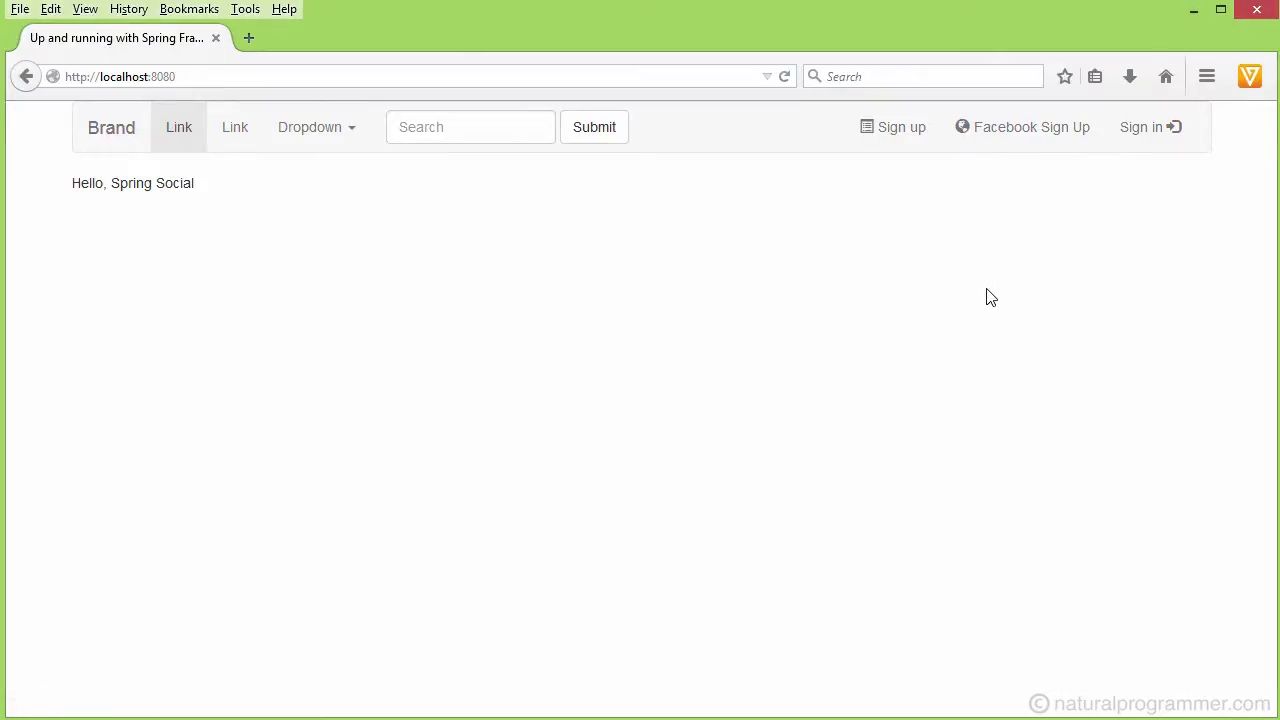
# - Fill the signup form with an email address, full name and password, and submit it
pyautogui.click(890, 141)
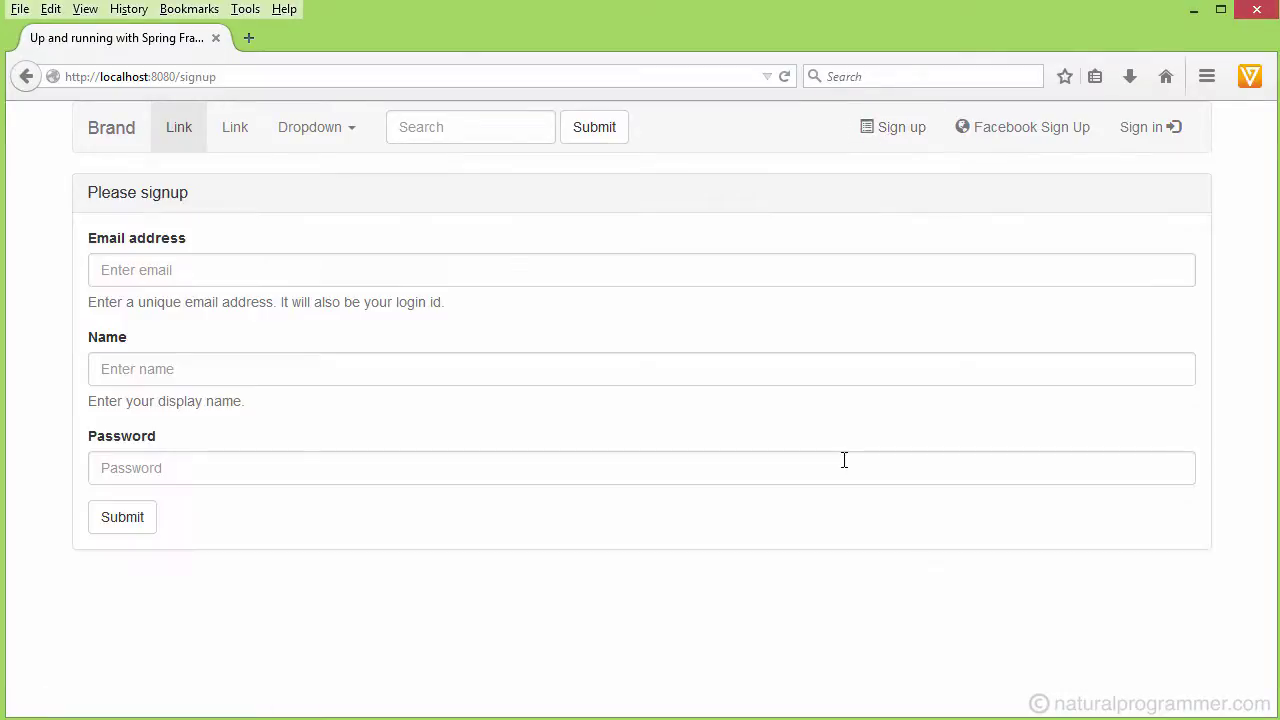
pyautogui.click(214, 266)
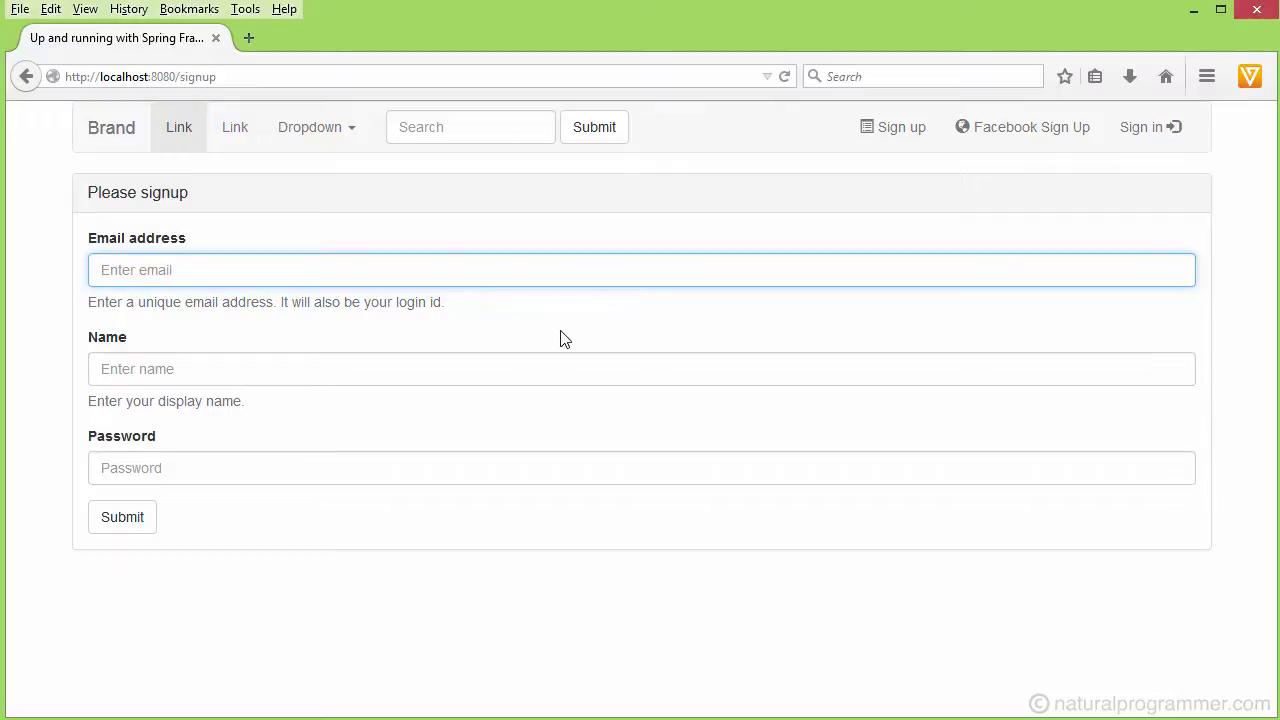
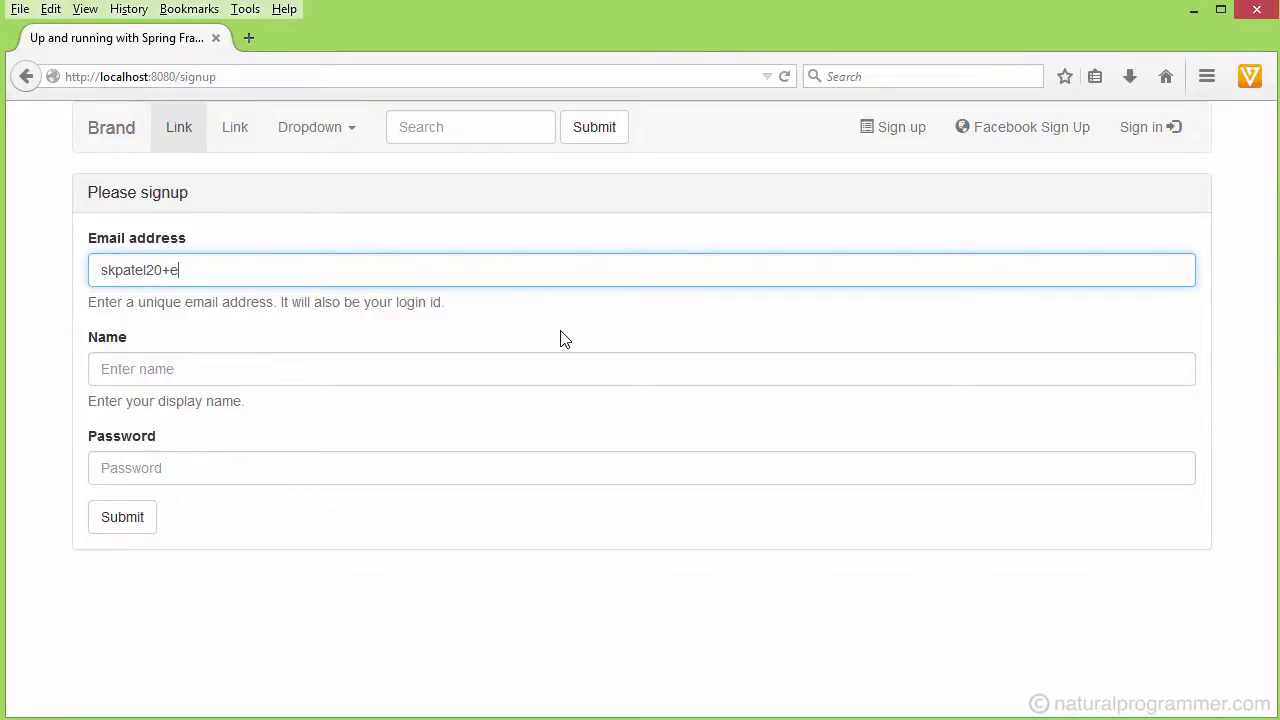
pyautogui.click(287, 368)
pyautogui.write('Sanjay E')
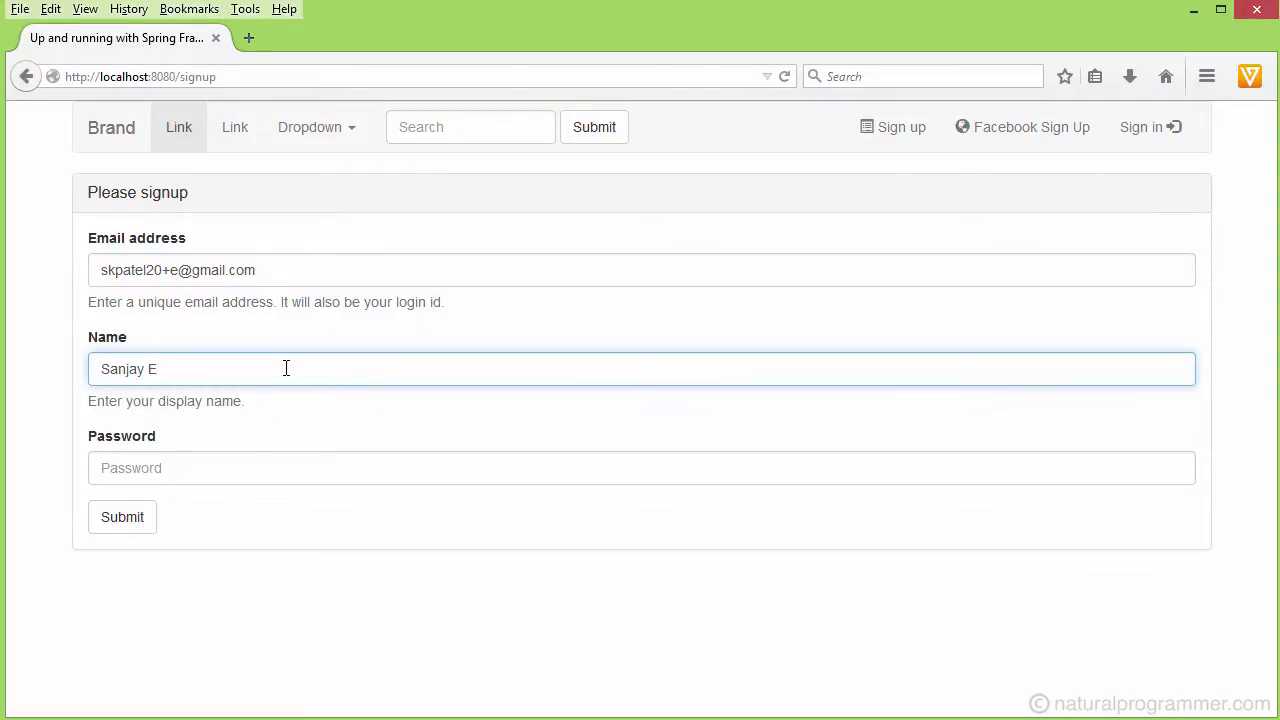
pyautogui.click(235, 471)
pyautogui.write('******')
pyautogui.click(120, 520)
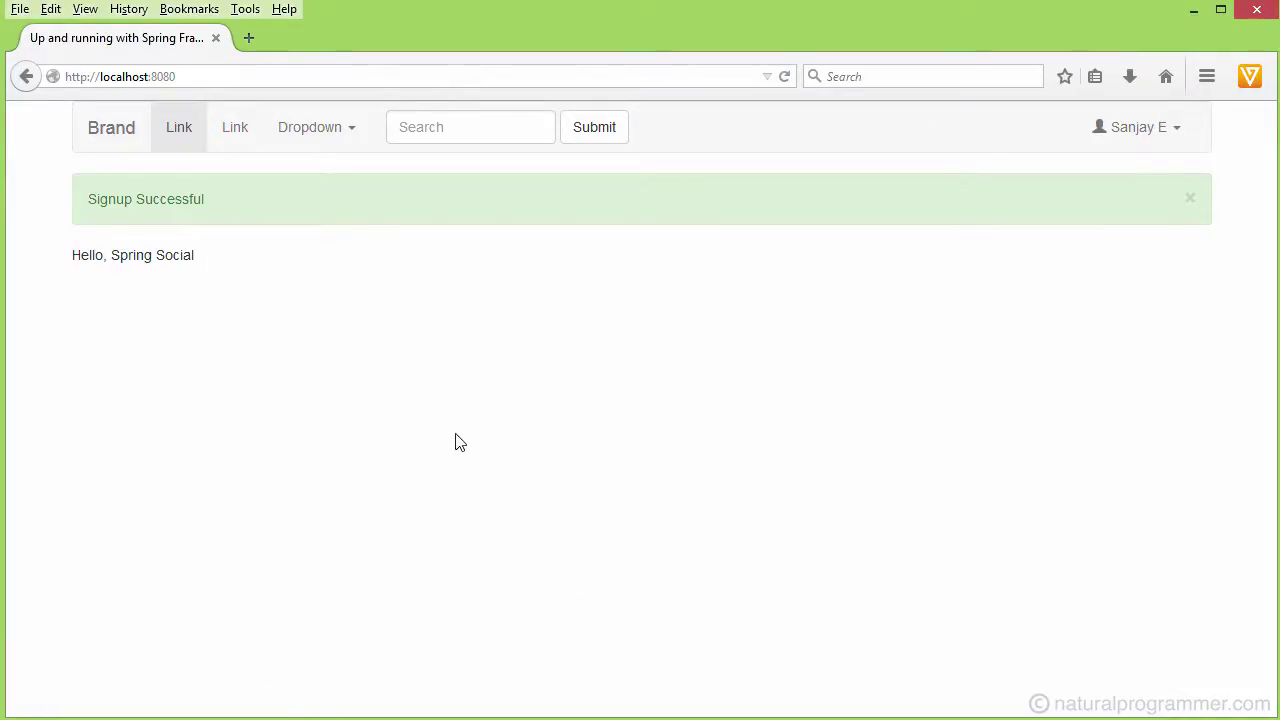
# - Sign out, then start a Facebook sign-up, logging in to Facebook and granting the requested permissions
pyautogui.click(1176, 130)
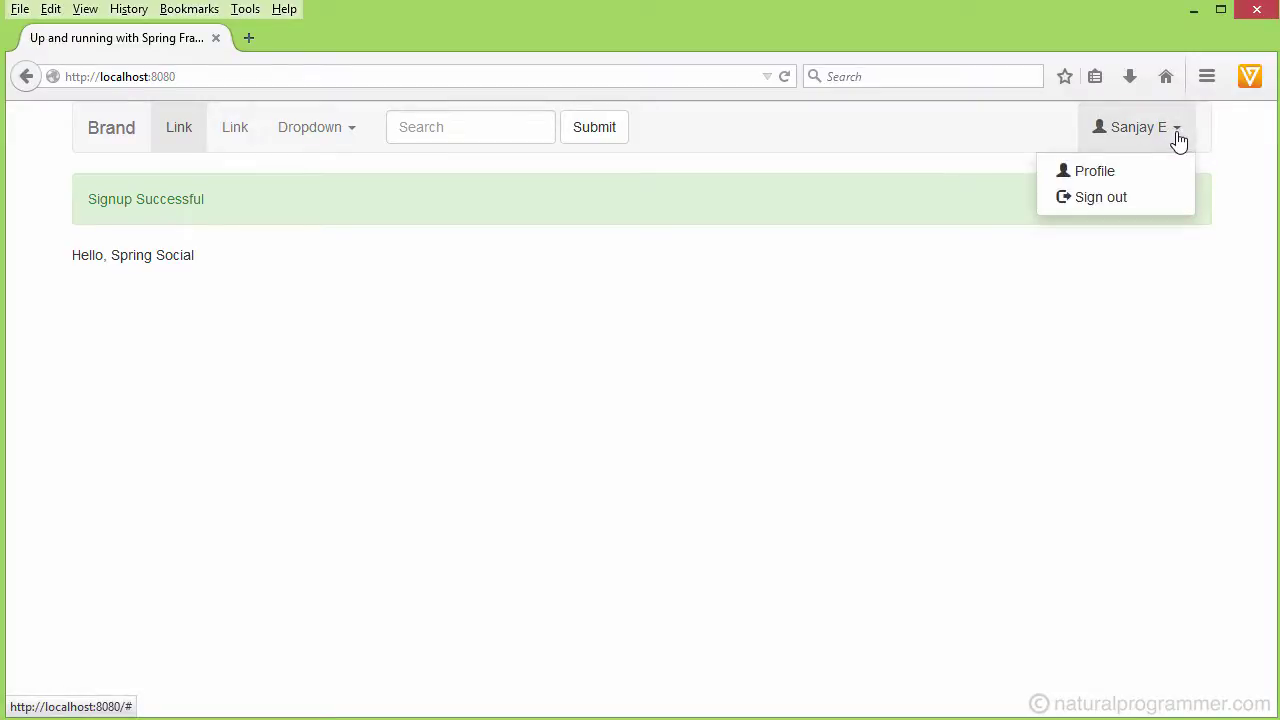
pyautogui.click(1106, 200)
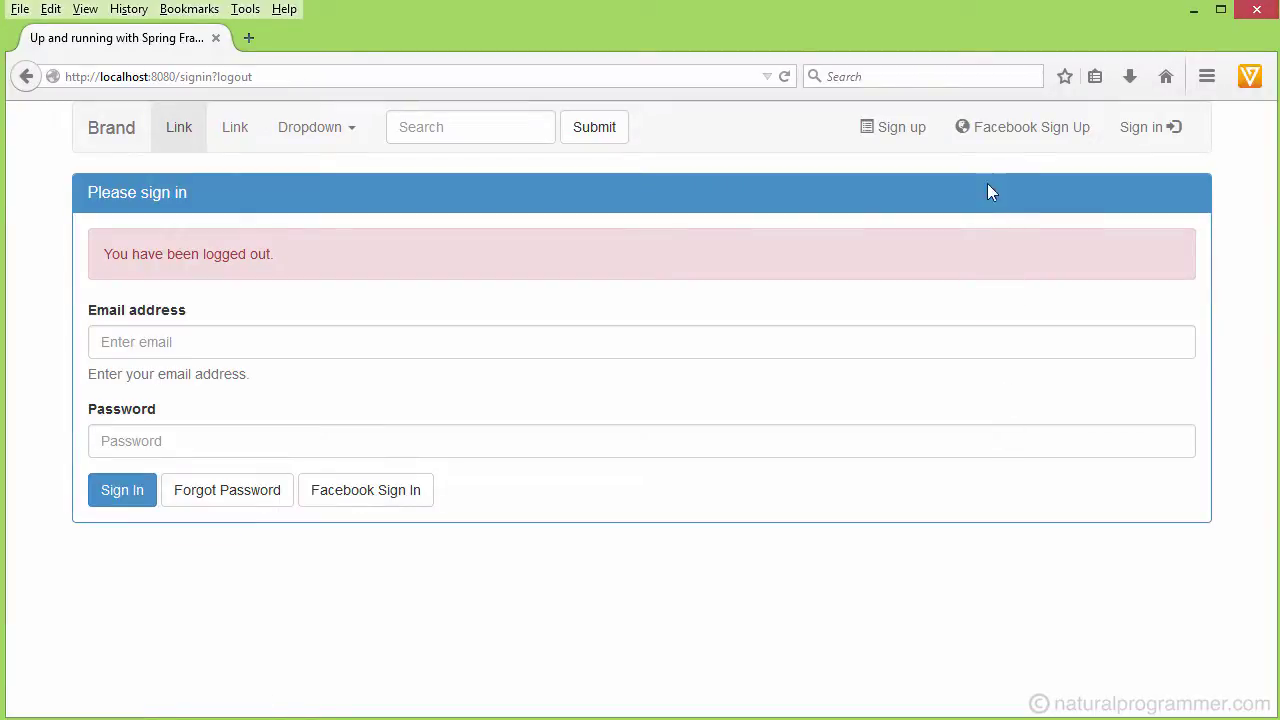
pyautogui.click(1017, 140)
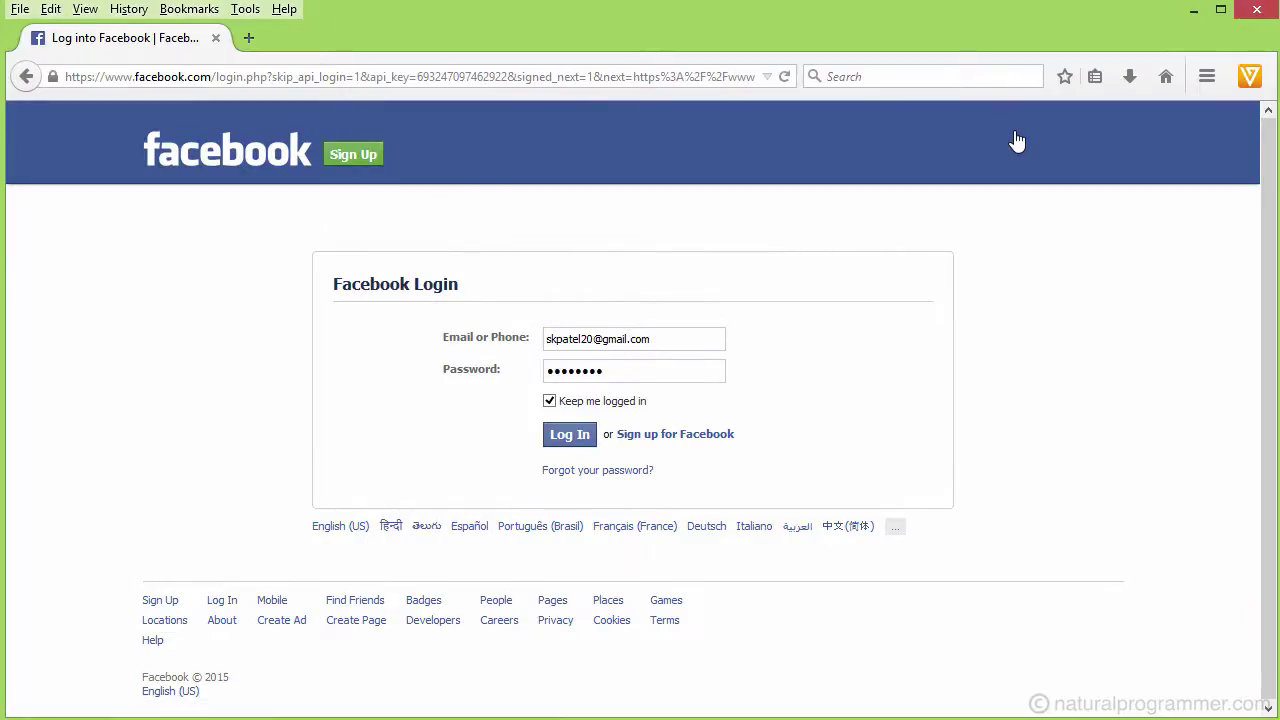
pyautogui.click(567, 437)
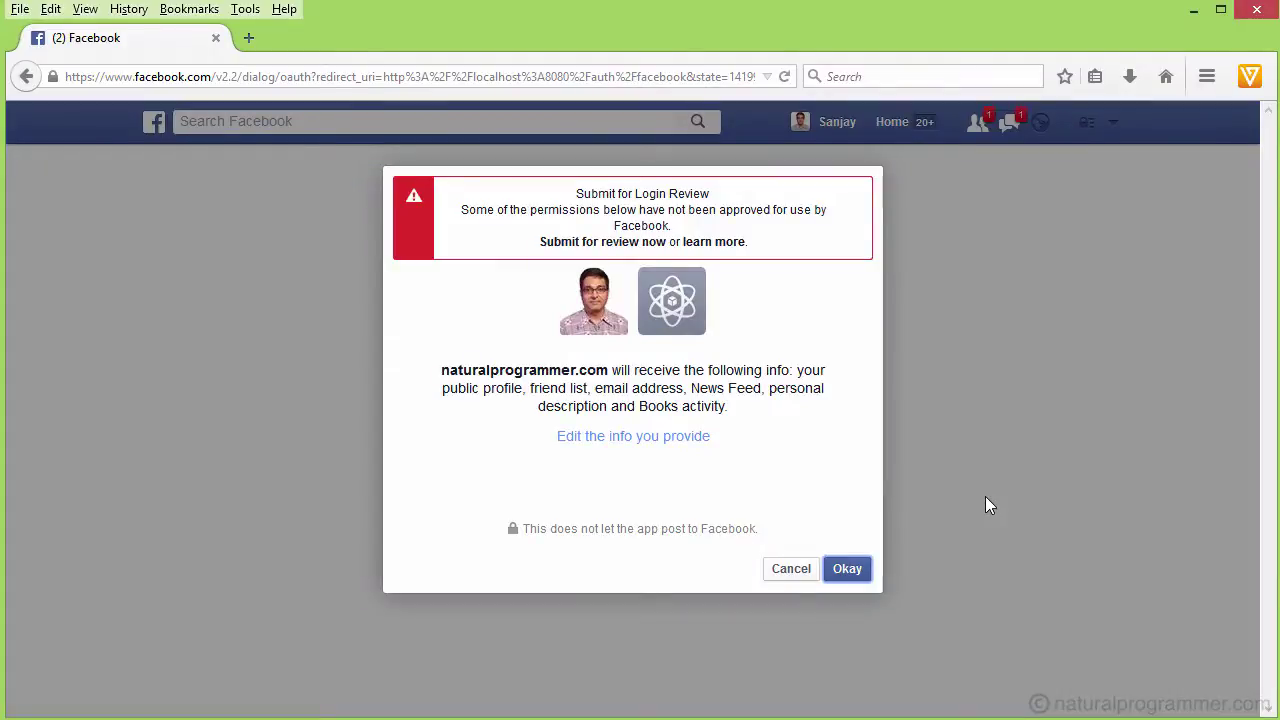
pyautogui.click(847, 570)
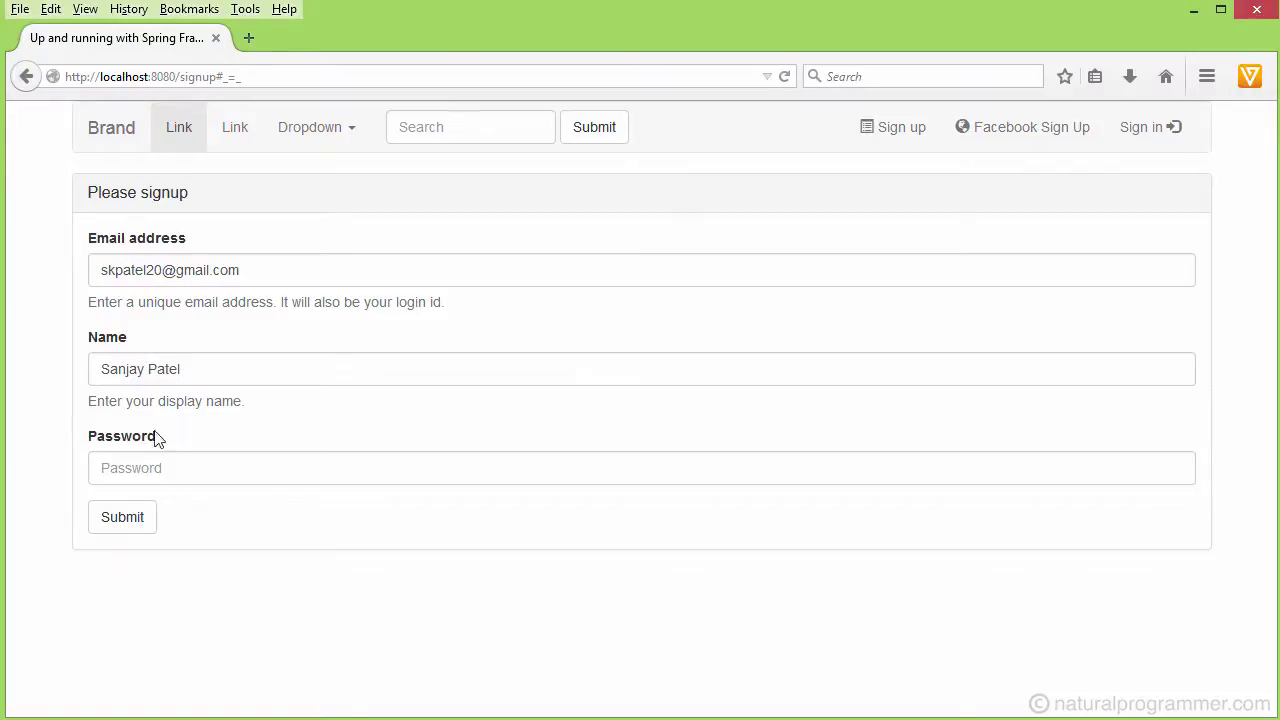
# - Submit the prefilled Facebook signup with a password, then sign out from the account menu
pyautogui.click(131, 467)
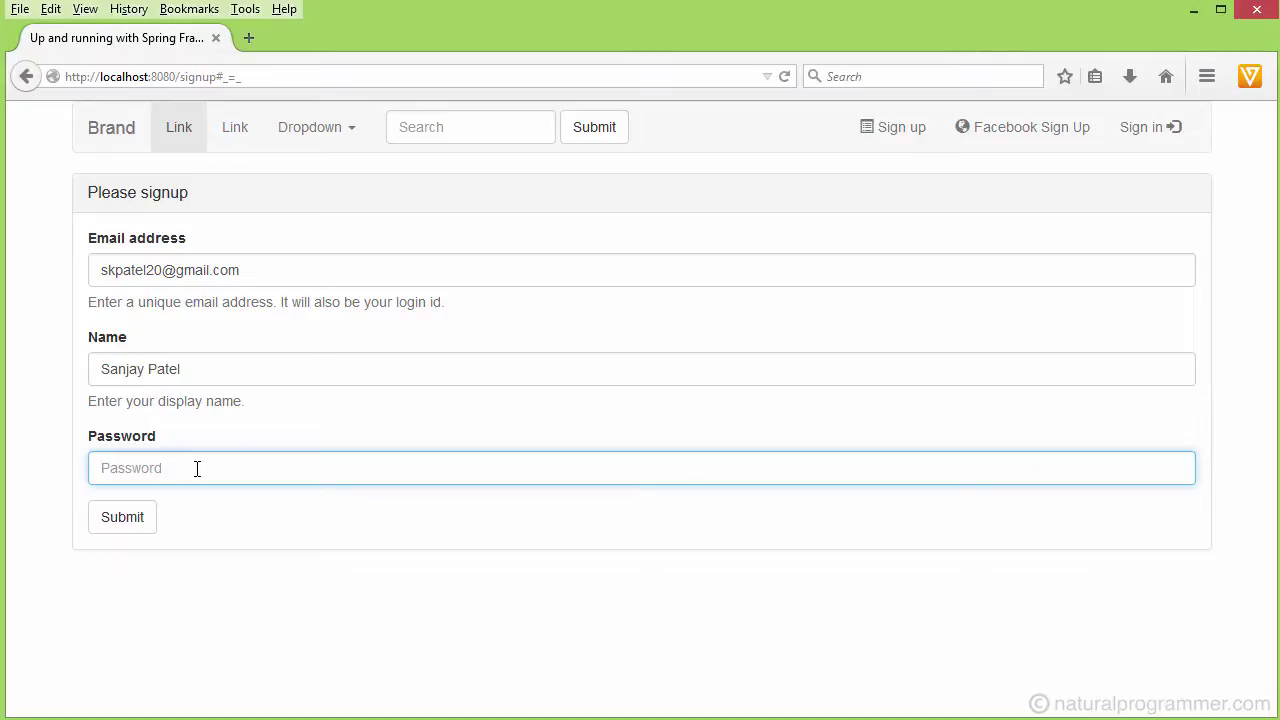
pyautogui.write('123456')
pyautogui.click(126, 527)
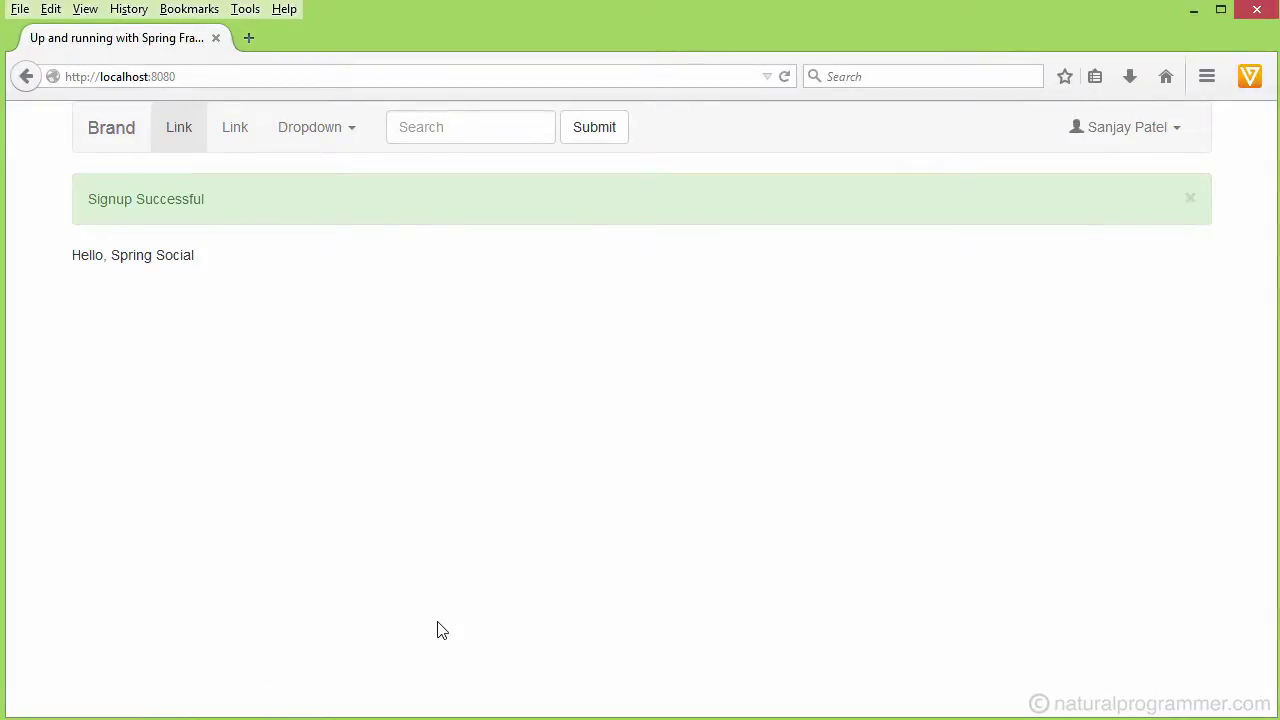
pyautogui.click(1101, 140)
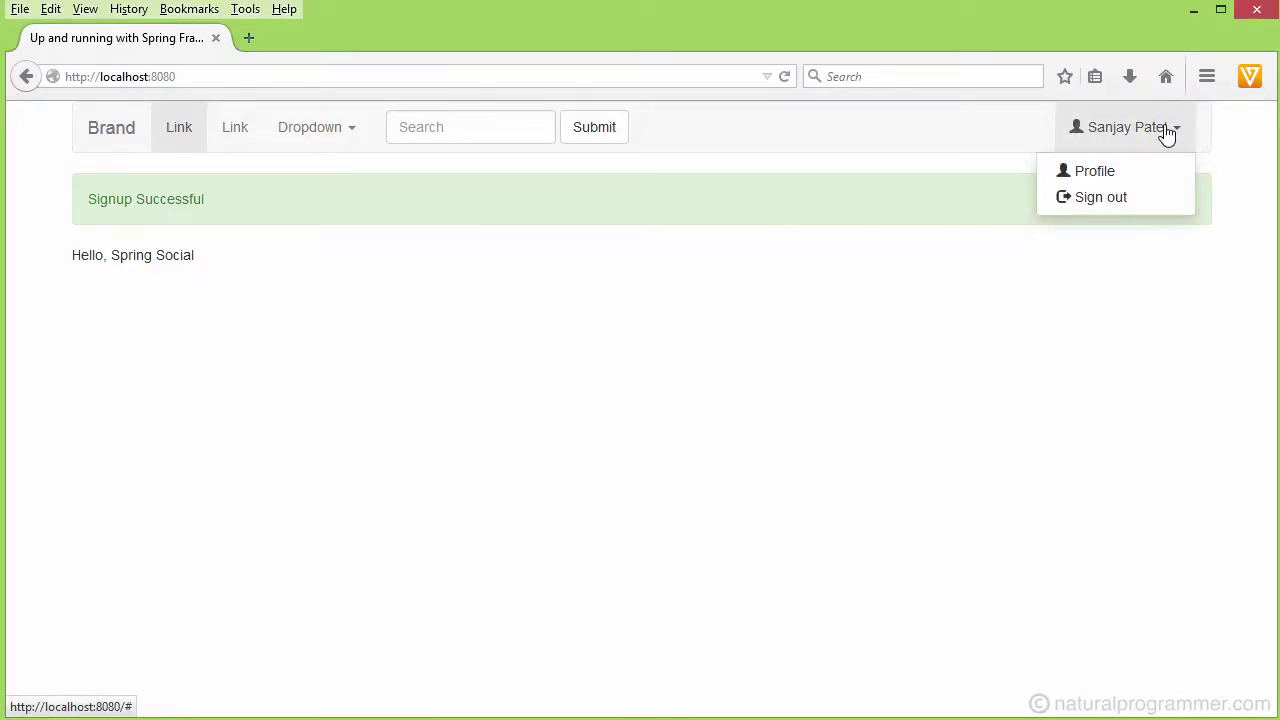
pyautogui.click(1095, 200)
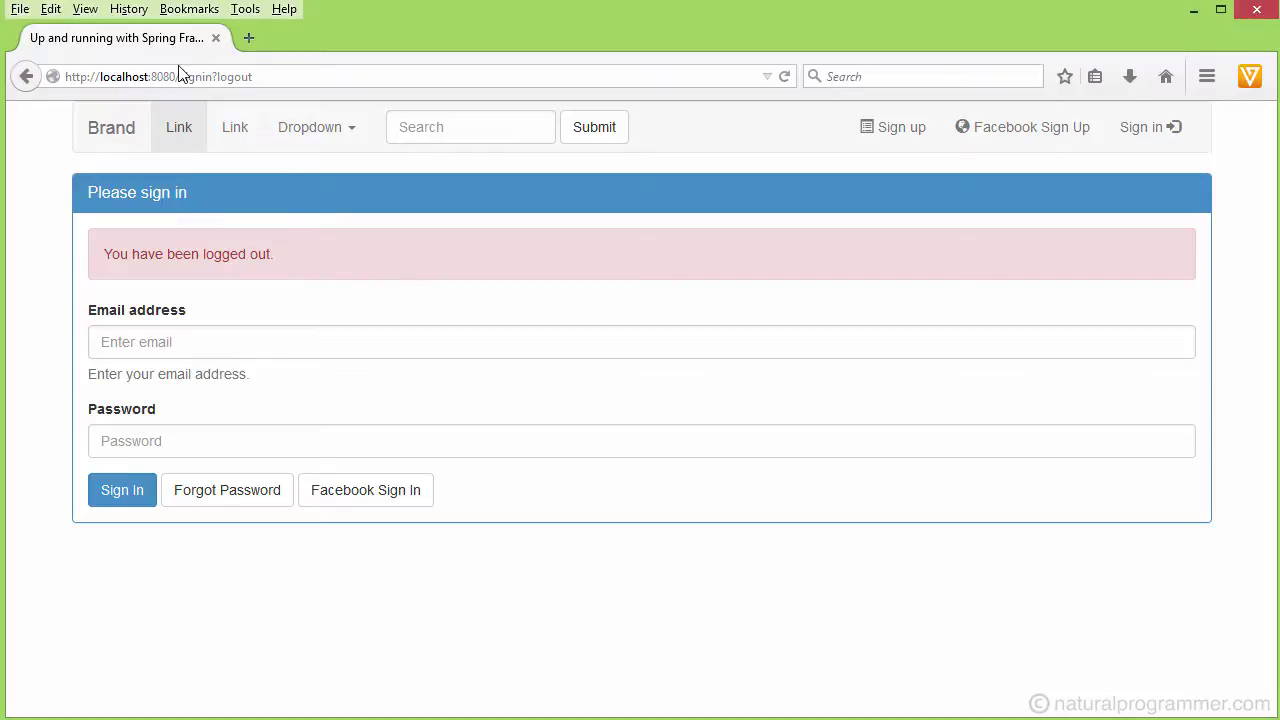
# - Trim the address to localhost:8080, load the home page, and sign in with Facebook
pyautogui.moveTo(176, 76); pyautogui.dragTo(360, 75)
pyautogui.press('BackSpace')
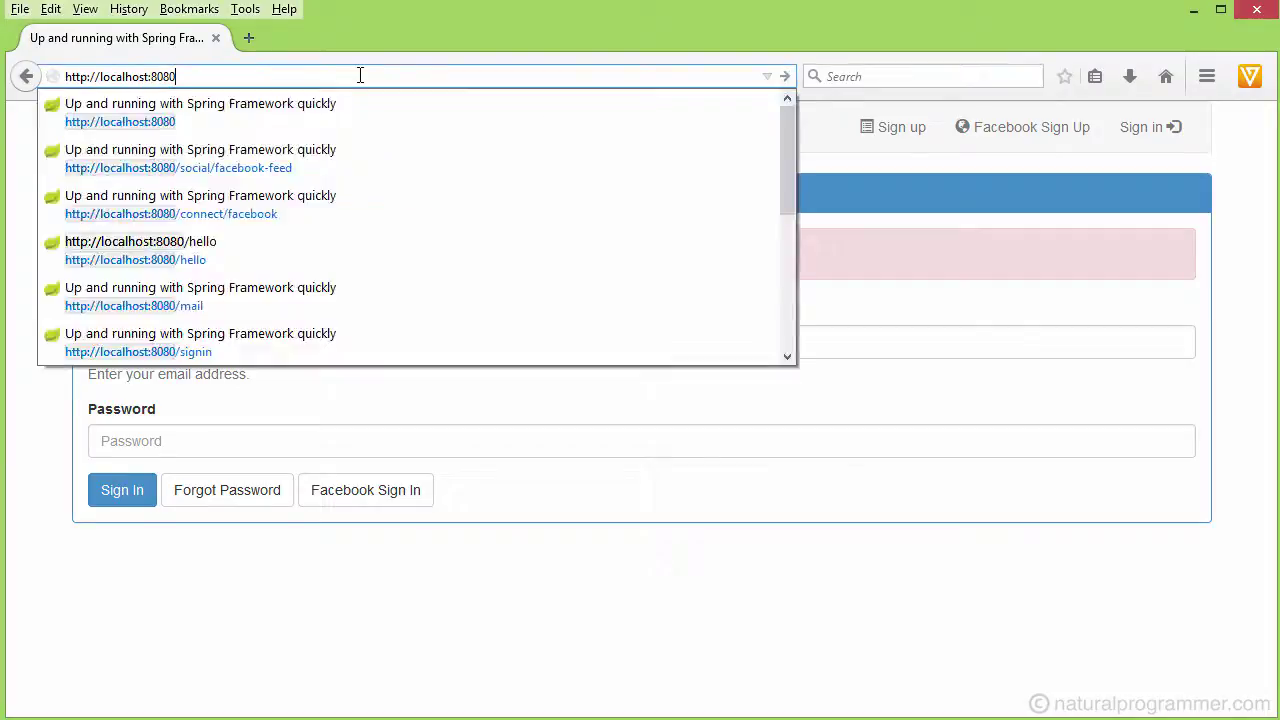
pyautogui.press('Return')
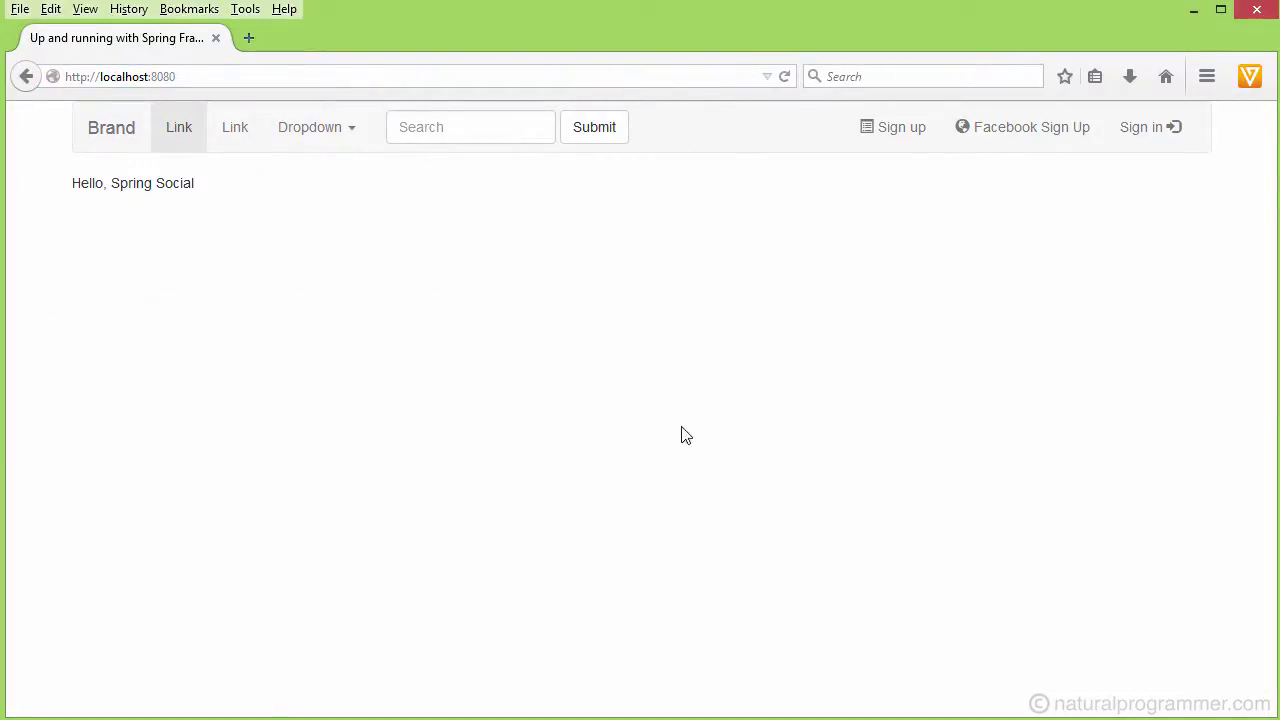
pyautogui.click(1141, 141)
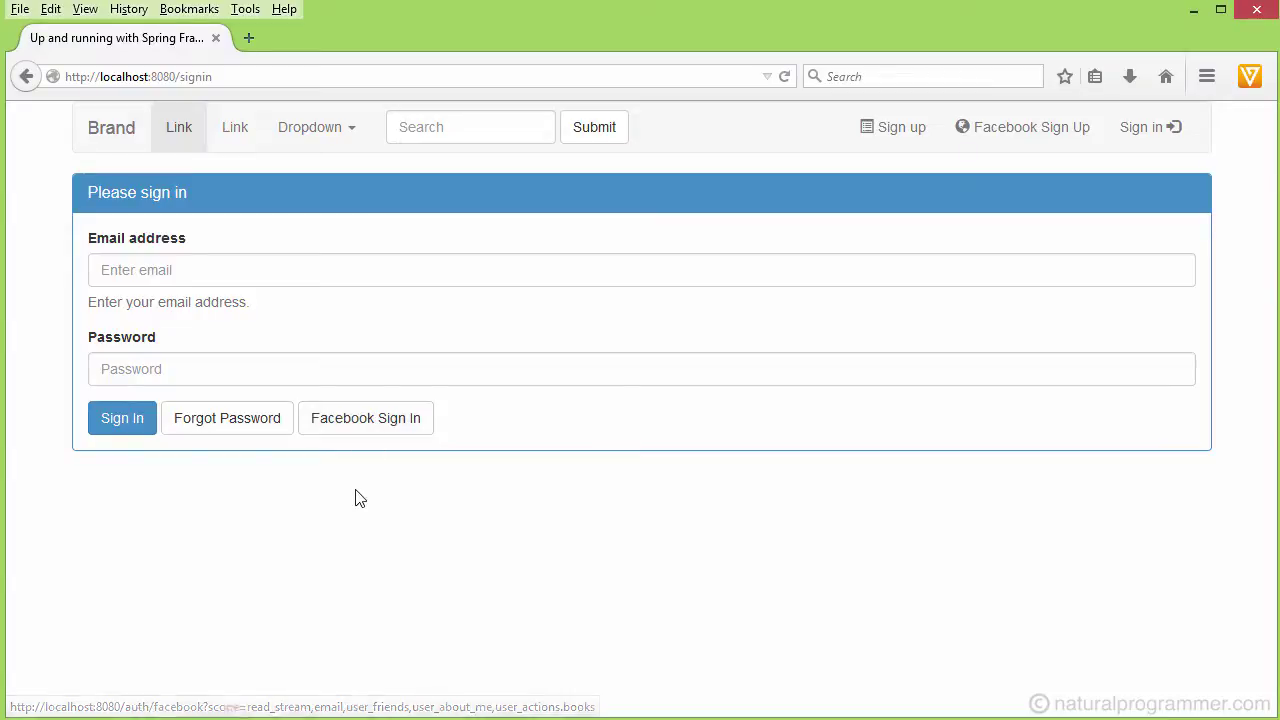
pyautogui.click(360, 428)
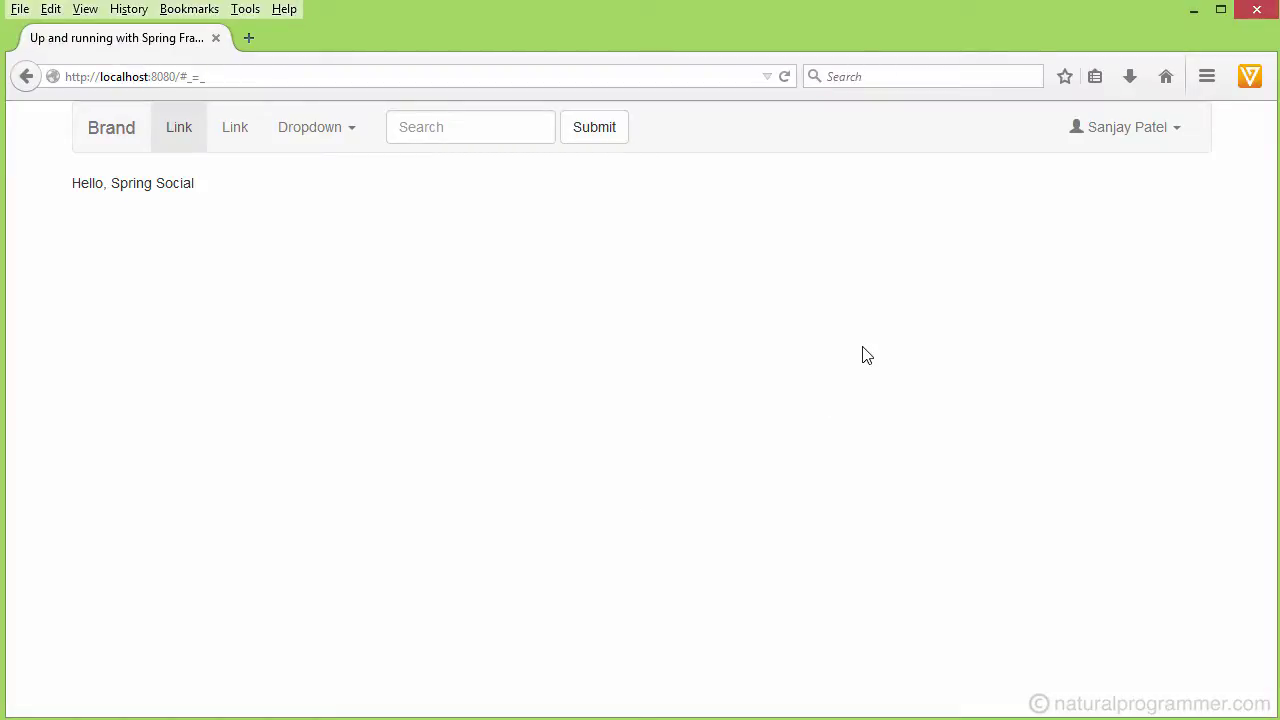
# - Disconnect the account from Facebook on its Profile page, then reopen the profile at /users/2
pyautogui.click(1178, 134)
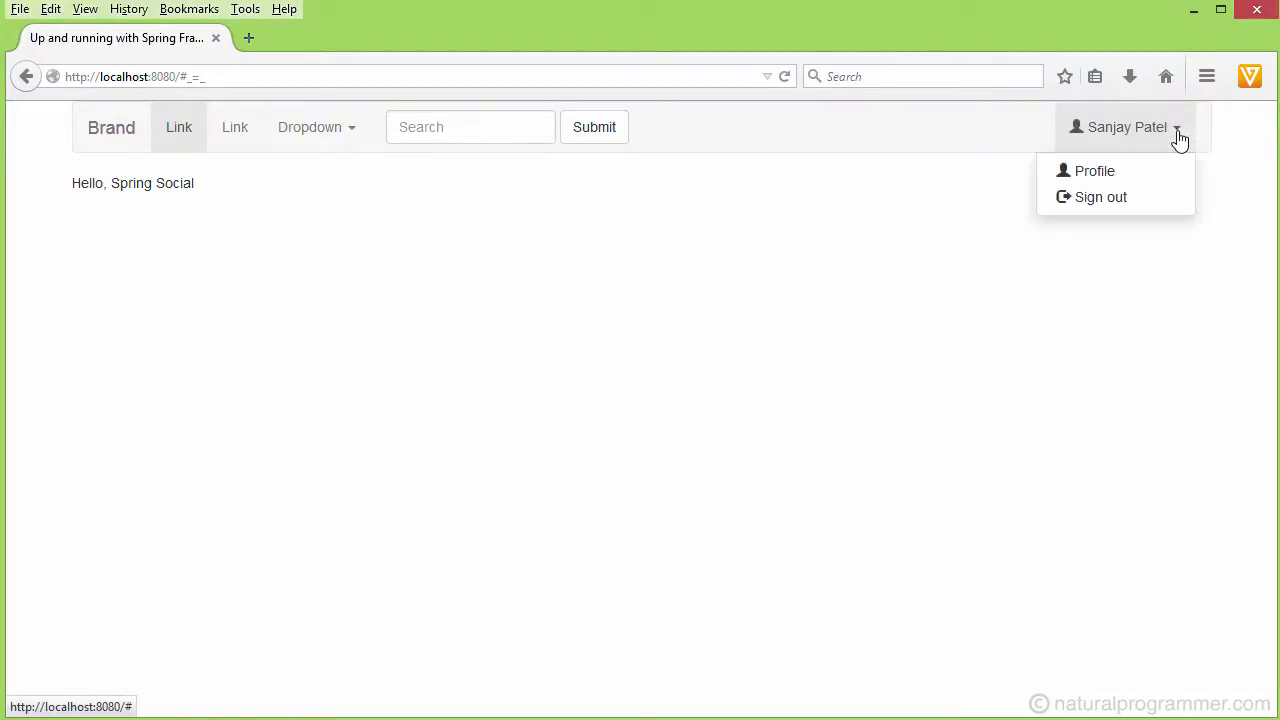
pyautogui.click(1096, 177)
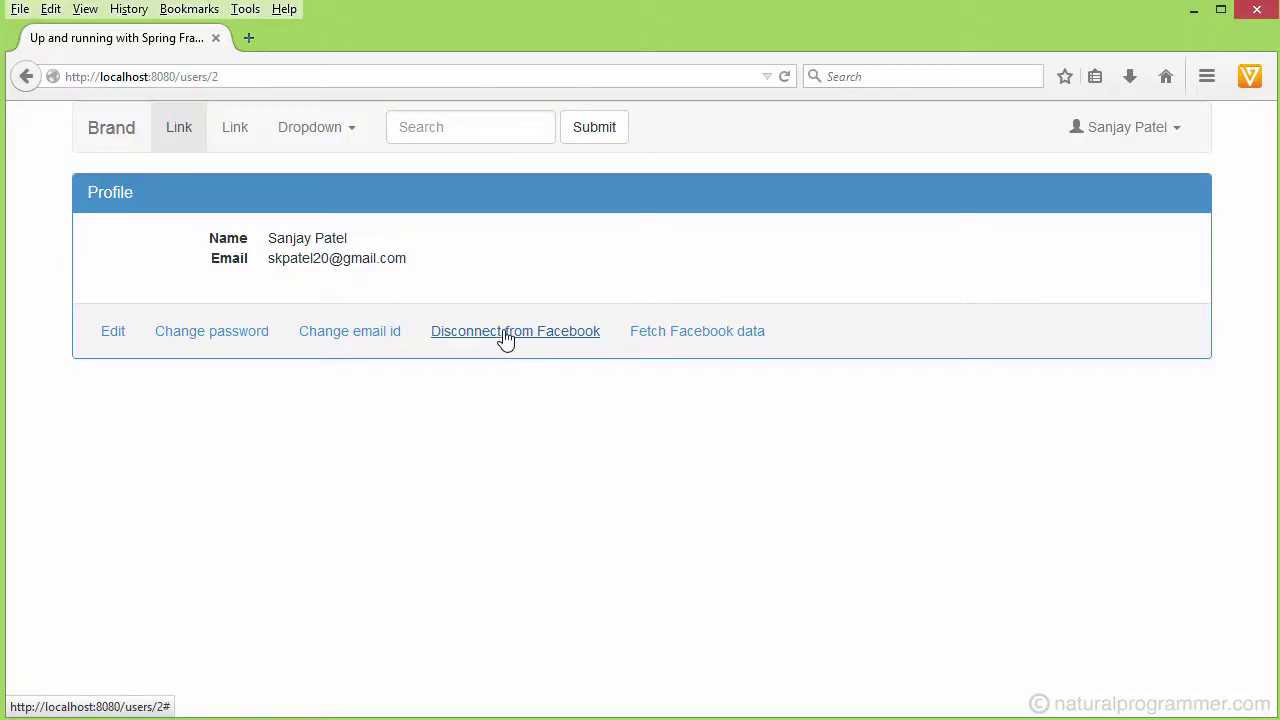
pyautogui.click(506, 334)
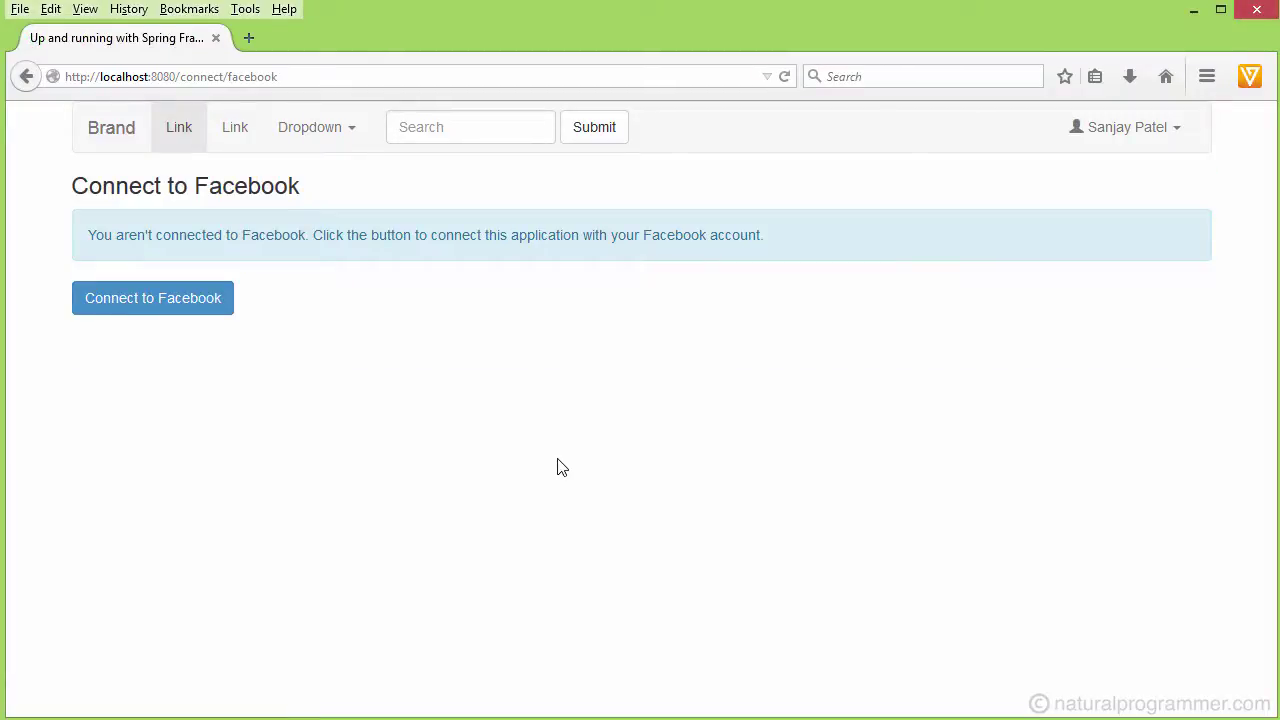
pyautogui.click(1165, 140)
pyautogui.click(1095, 176)
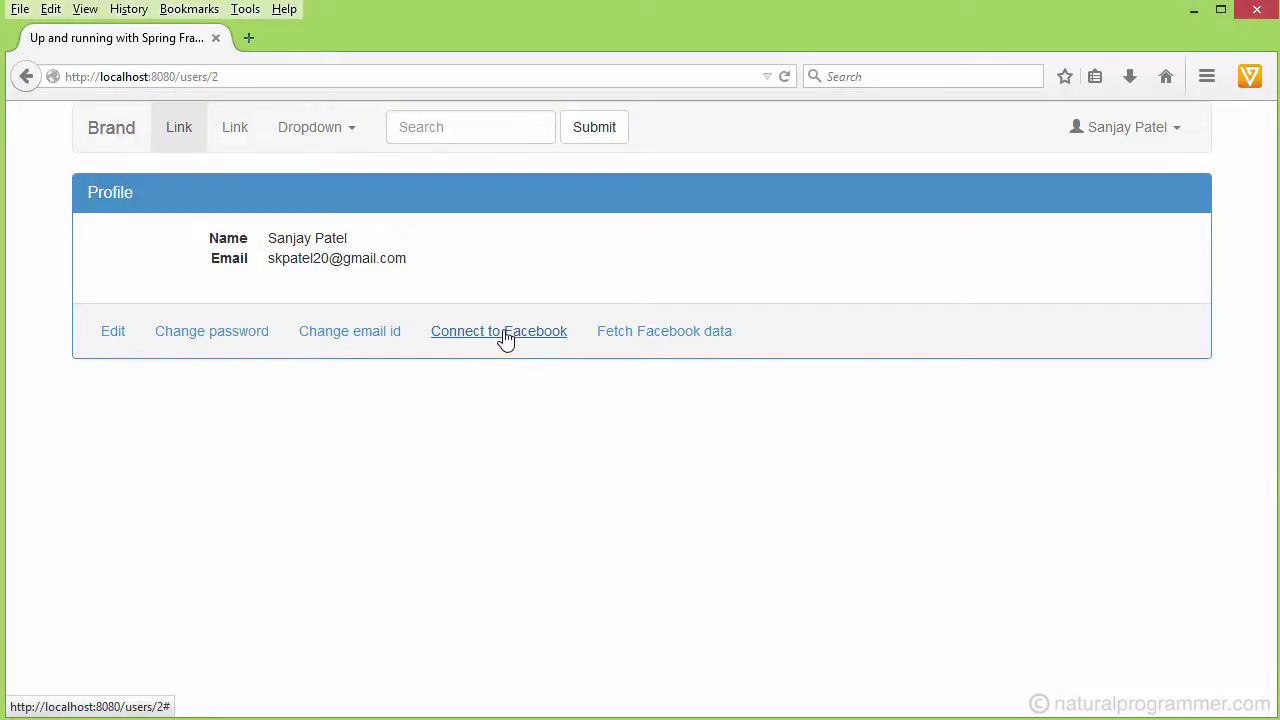
# - Sign out and try Facebook Sign In, which returns a signup form prefilled from Facebook
pyautogui.click(1175, 137)
pyautogui.click(1086, 206)
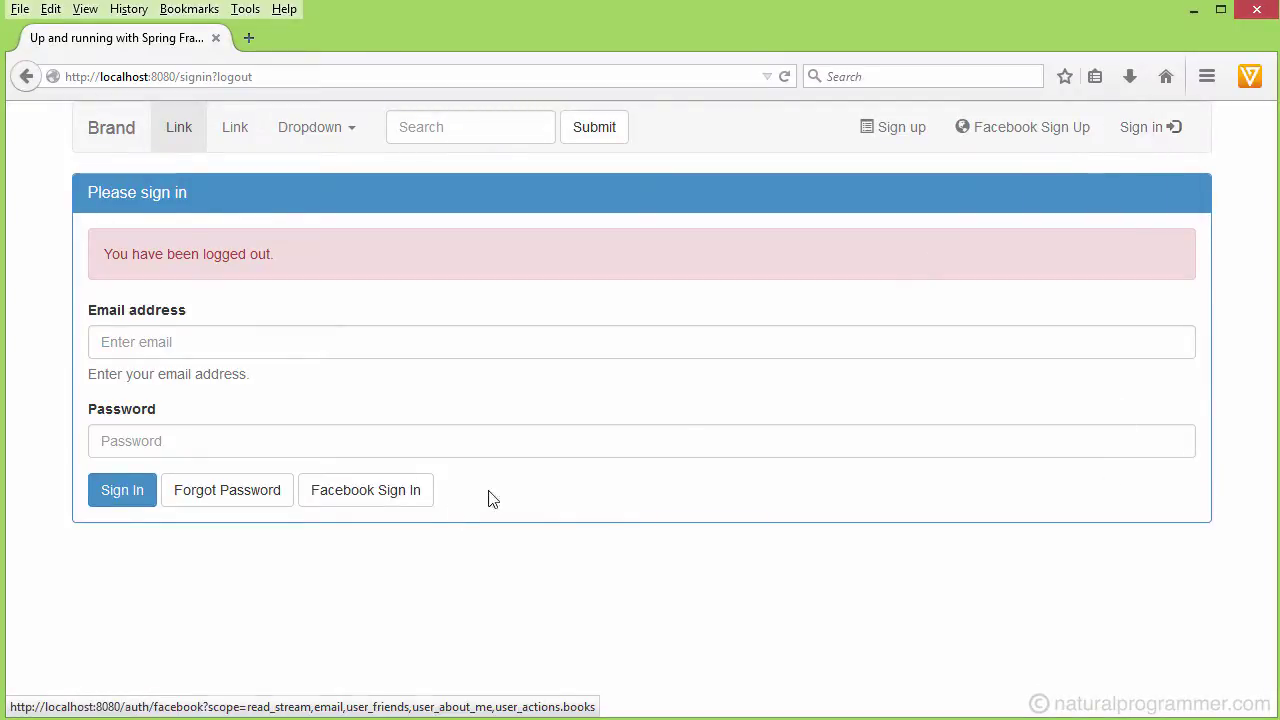
pyautogui.click(365, 500)
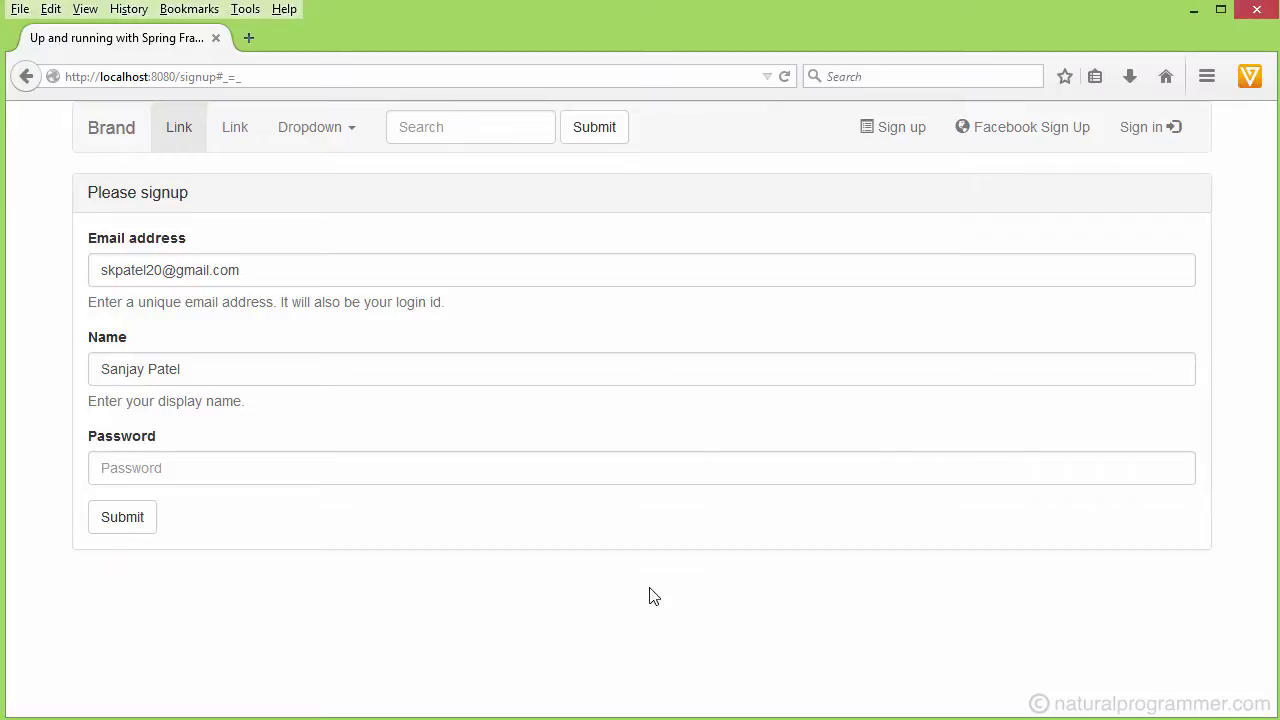
# - Sign in using the saved login, trimming '+1' from the email address
pyautogui.click(1142, 131)
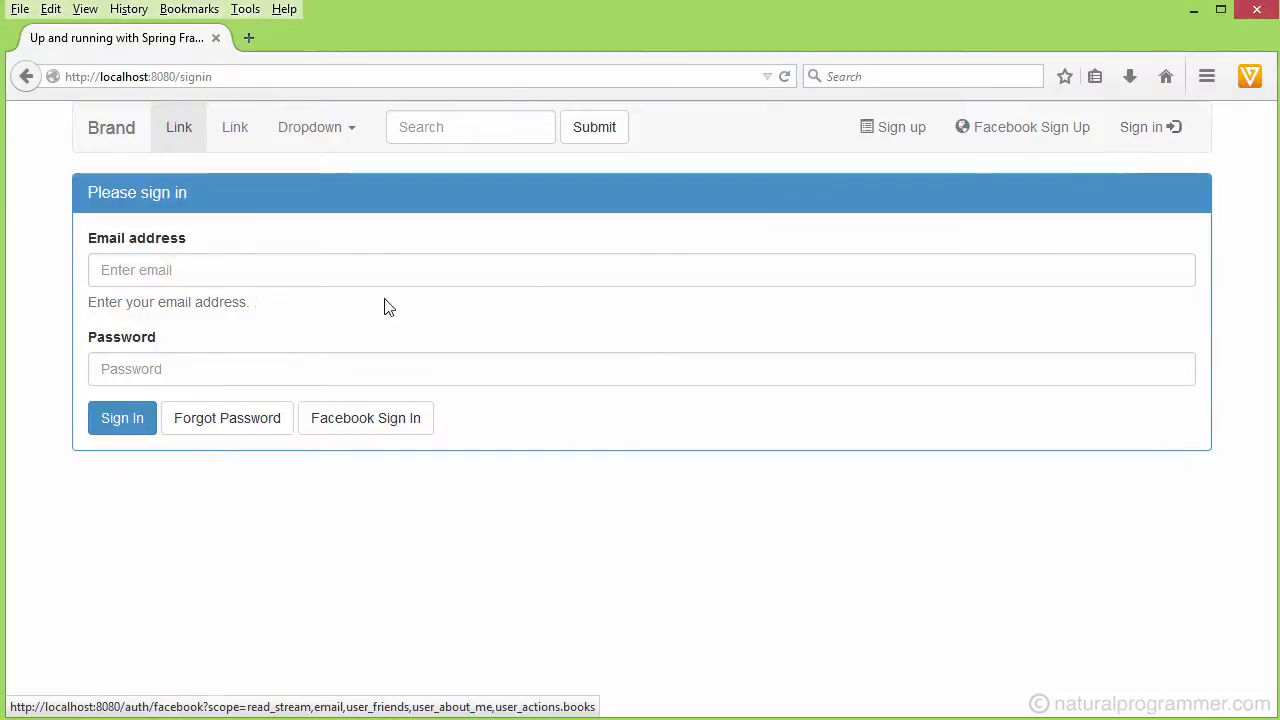
pyautogui.click(246, 274)
pyautogui.click(246, 274)
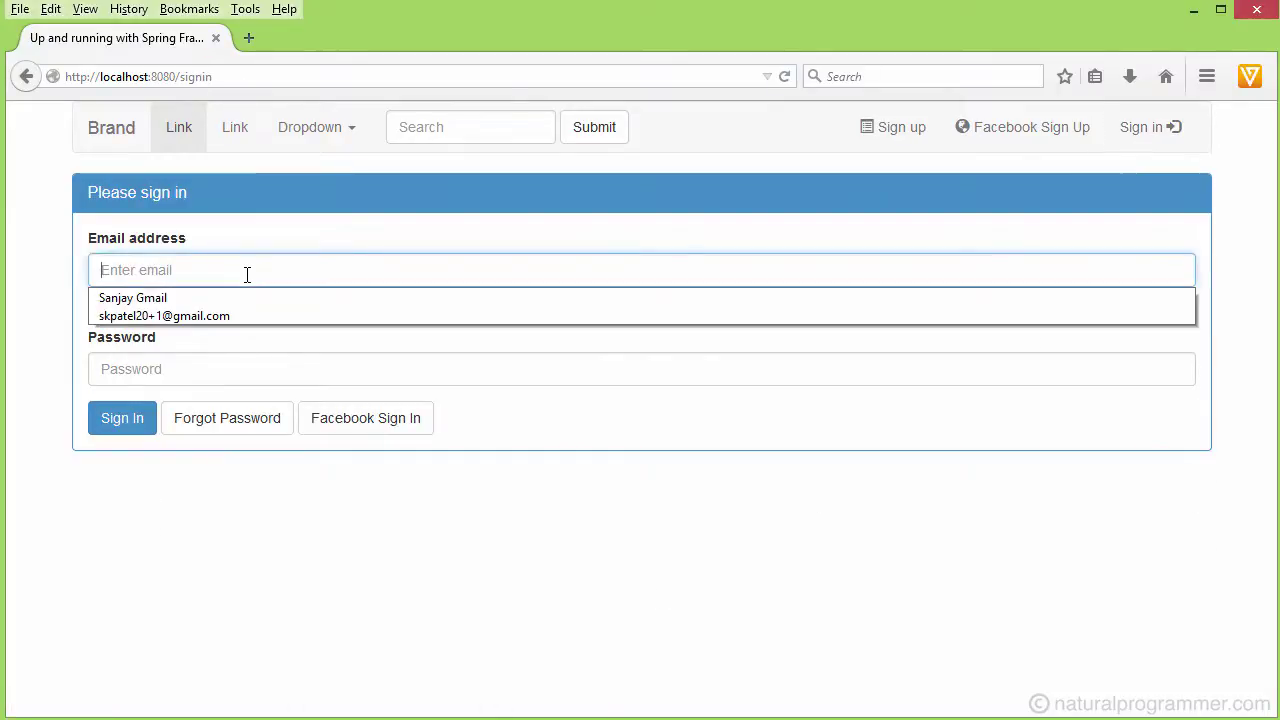
pyautogui.click(185, 315)
pyautogui.click(190, 275)
pyautogui.press('BackSpace')
pyautogui.press('BackSpace')
pyautogui.click(166, 375)
pyautogui.click(126, 426)
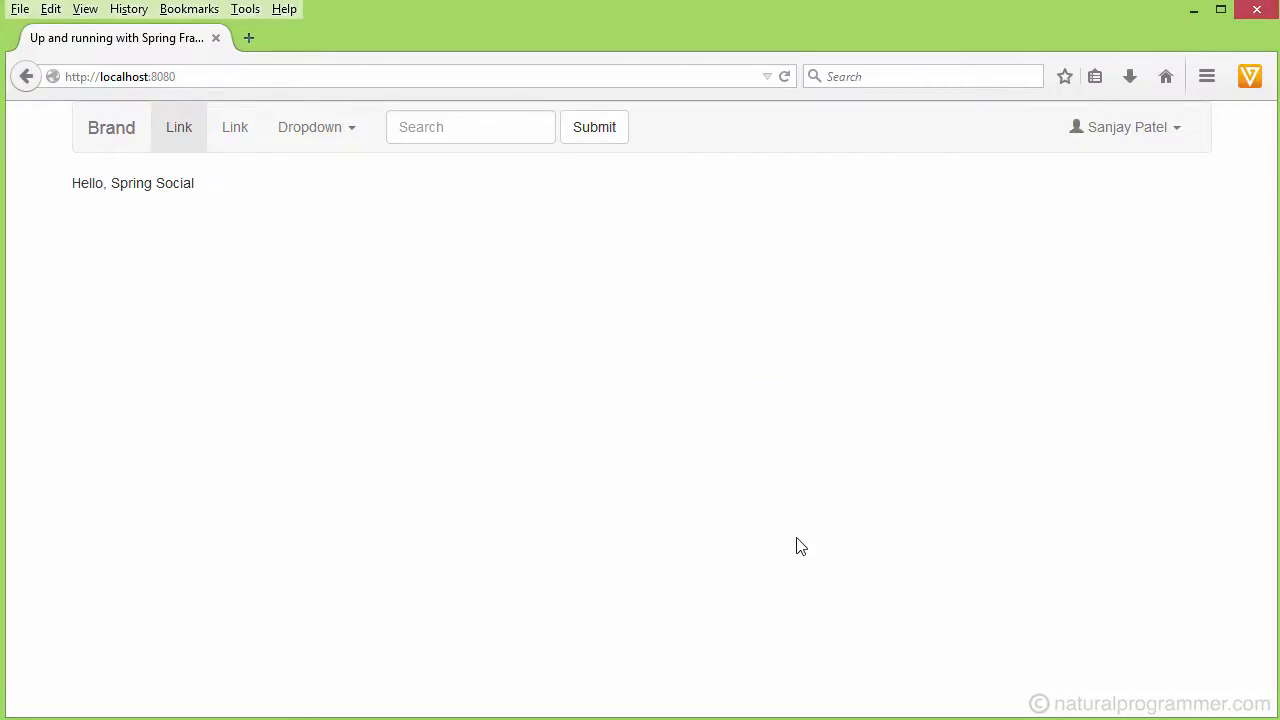
# - Use Connect to Facebook on the Profile page to link the account to Facebook again
pyautogui.click(1170, 131)
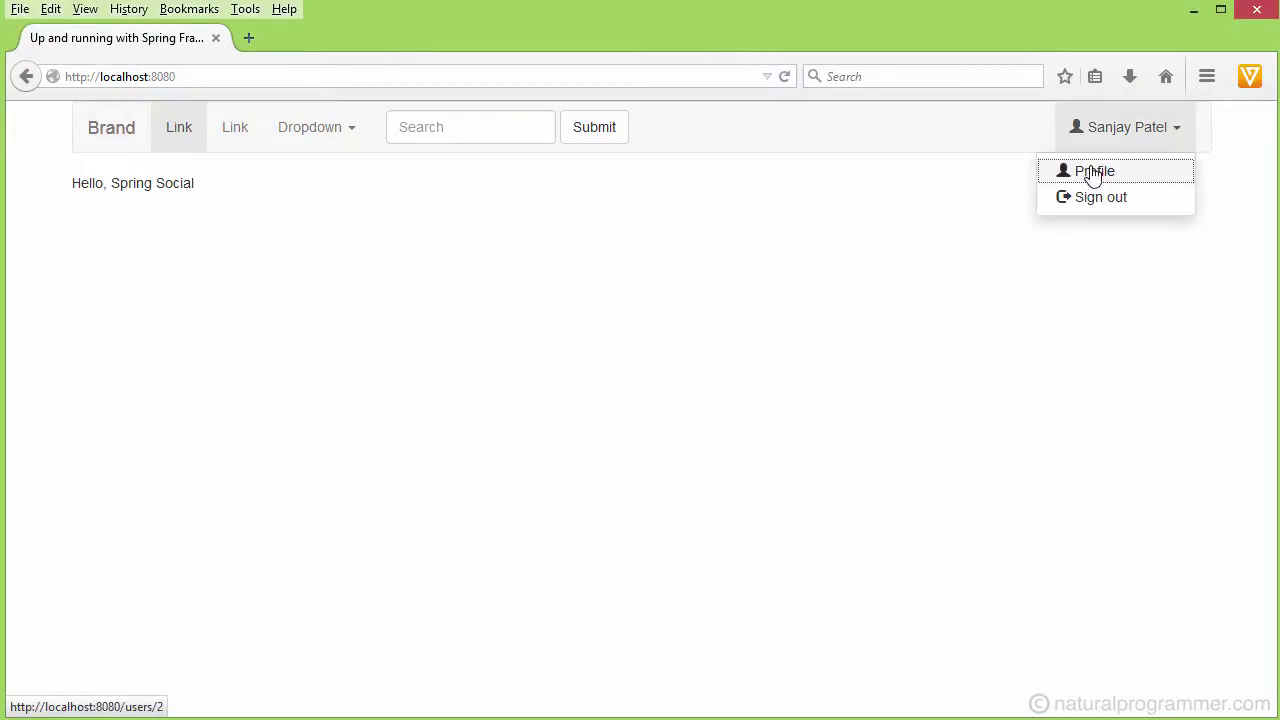
pyautogui.click(1093, 175)
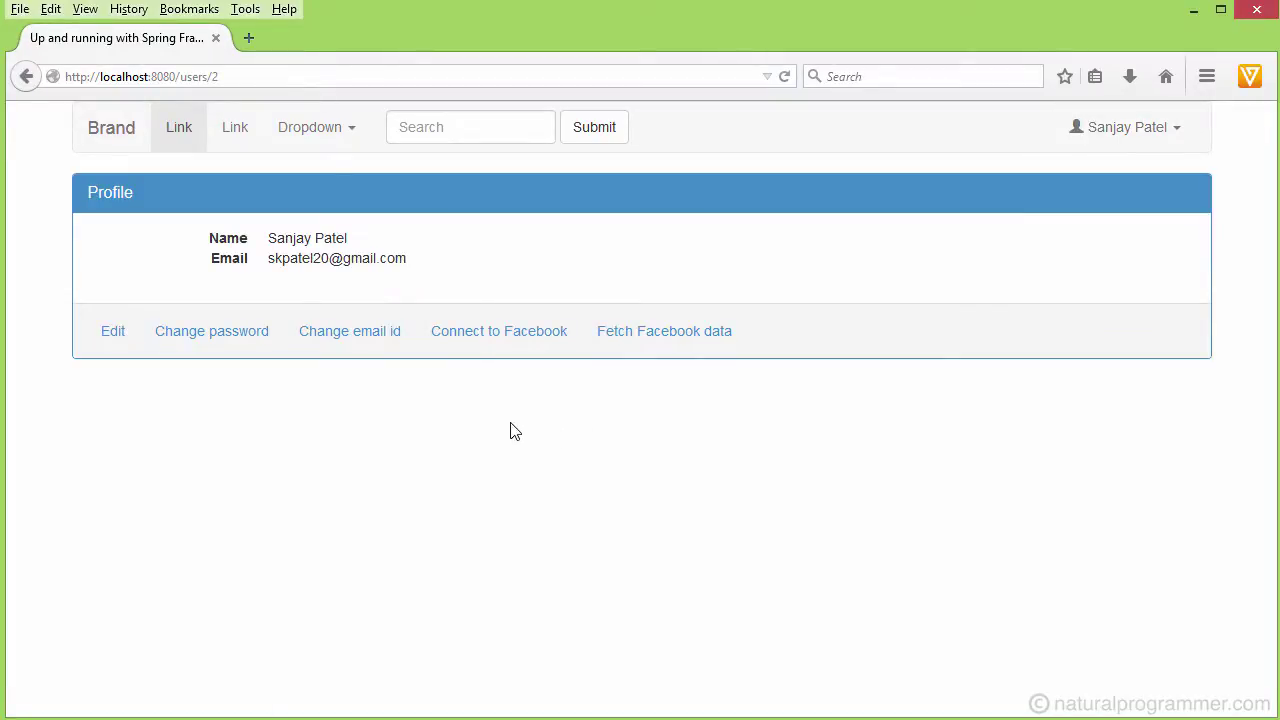
pyautogui.click(491, 338)
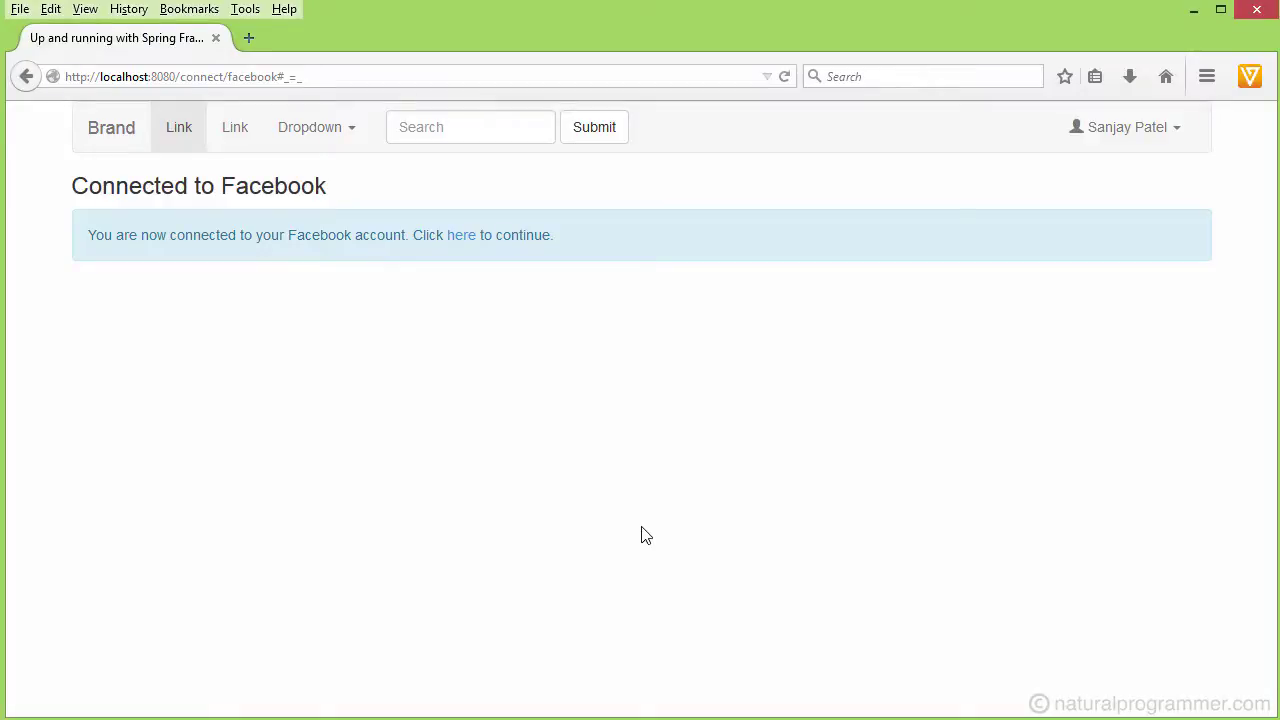
pyautogui.click(1175, 135)
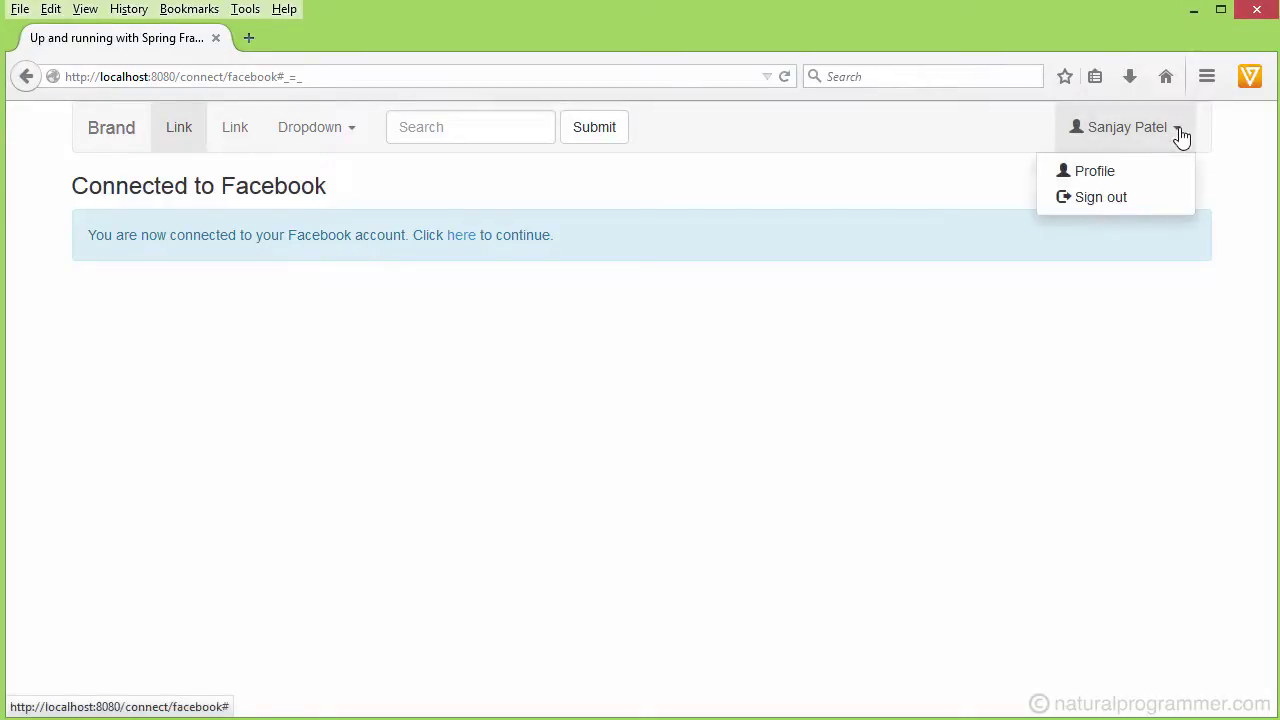
# - Sign out of the demo app and sign back in with Facebook Sign In
pyautogui.click(1100, 199)
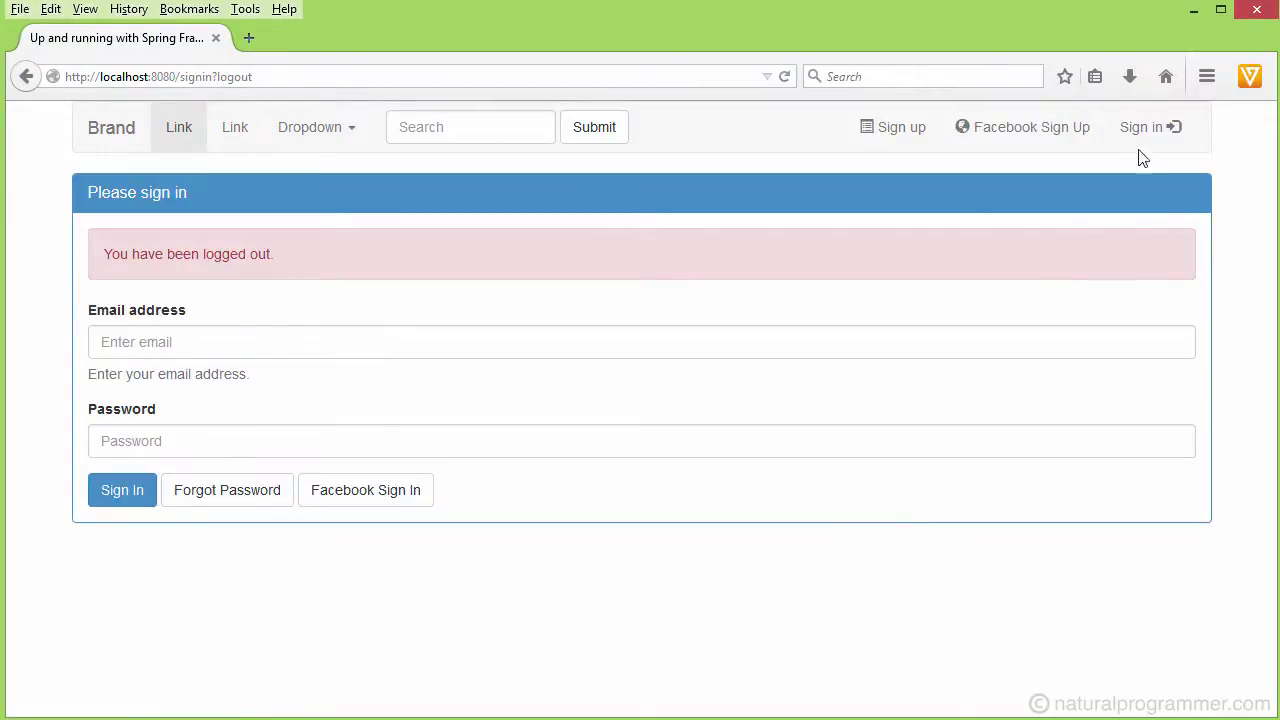
pyautogui.click(366, 495)
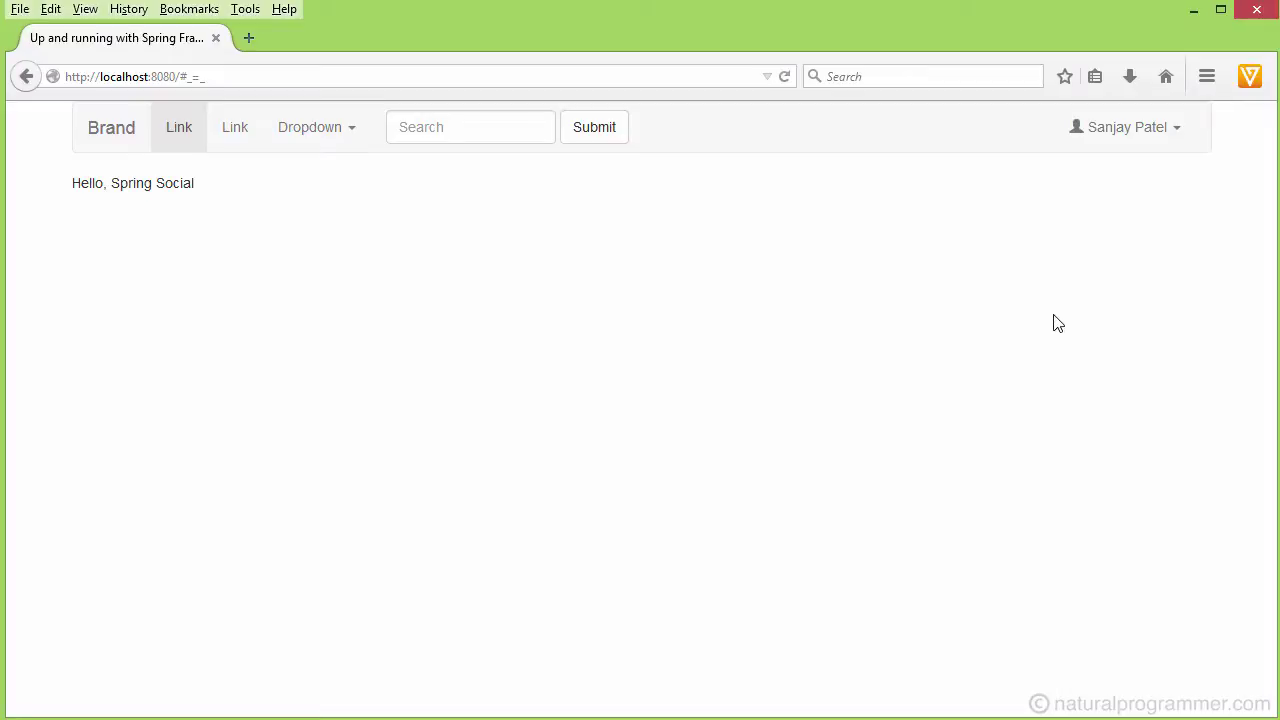
pyautogui.click(1176, 133)
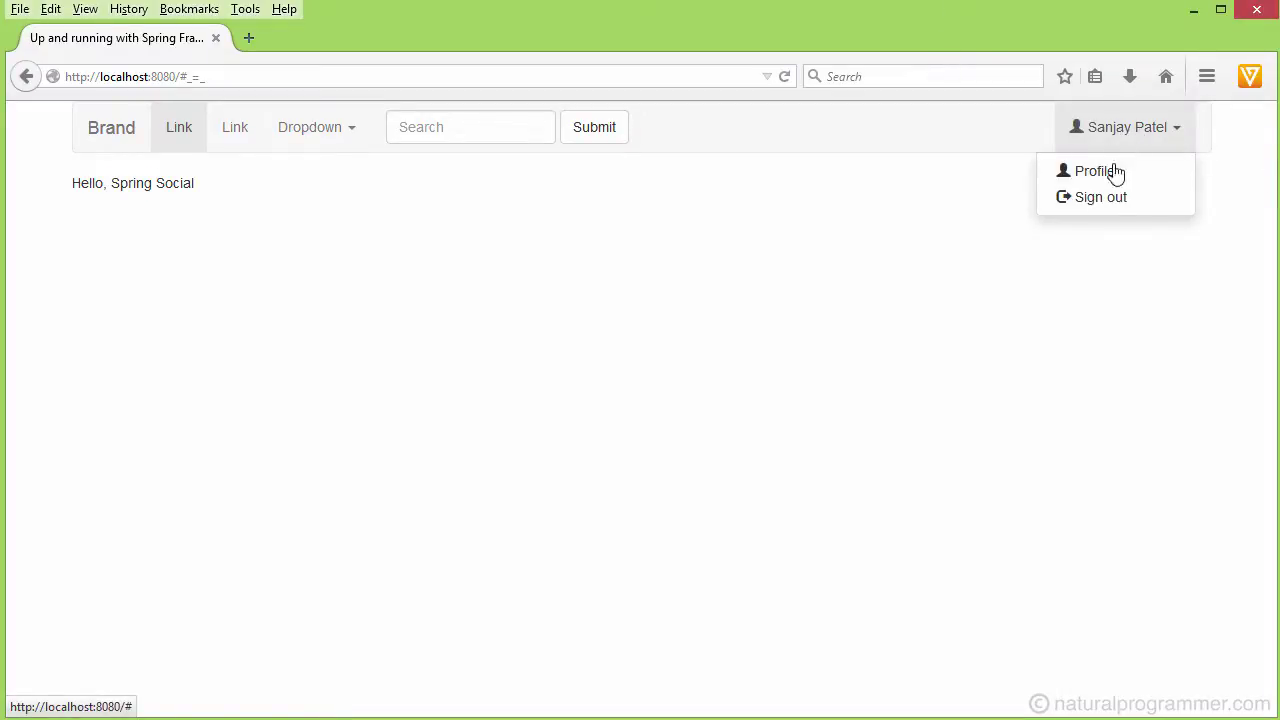
# - Sign out, sign in with the second user's email and password, and open their Profile at /users/1
pyautogui.click(1106, 199)
pyautogui.click(150, 345)
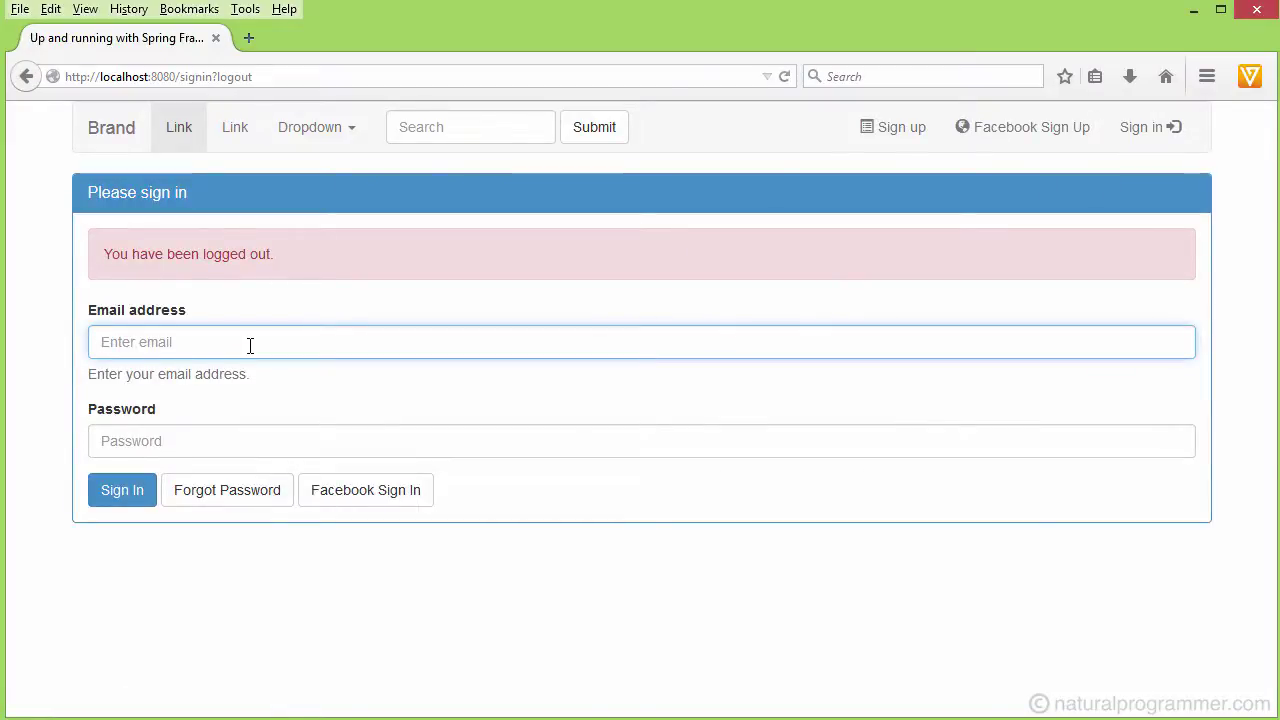
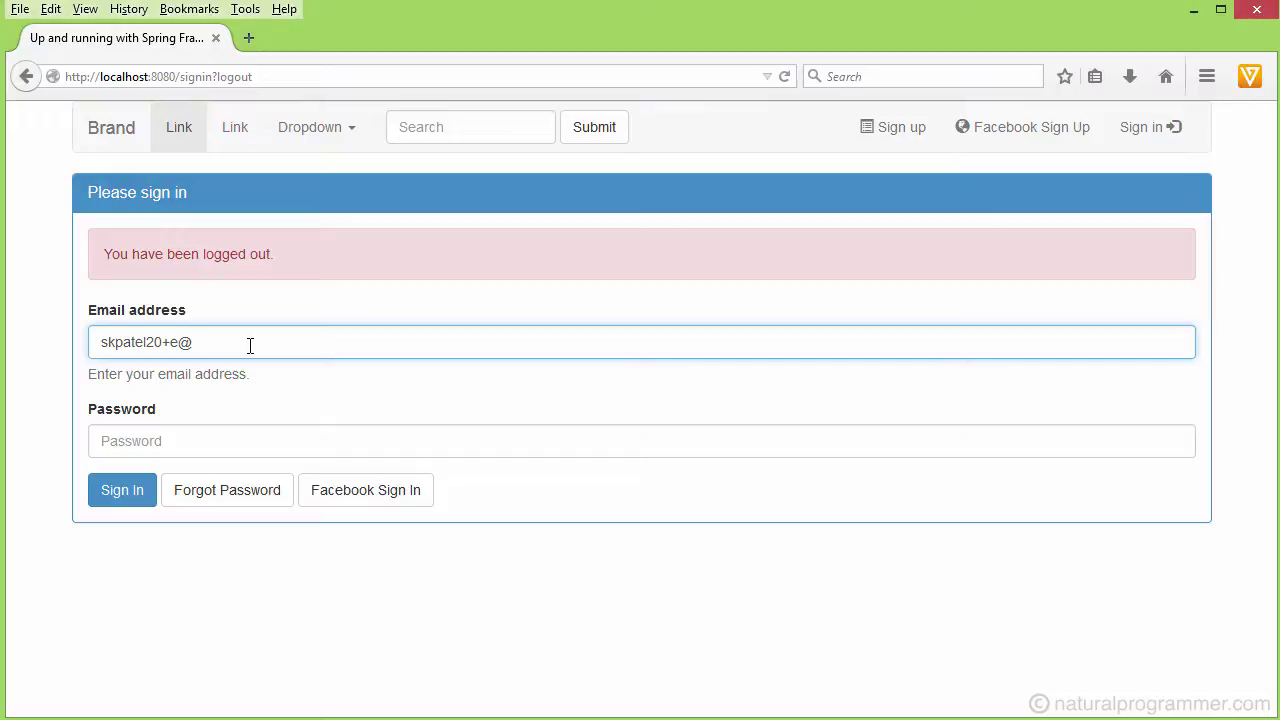
pyautogui.click(151, 441)
pyautogui.write('p•••••')
pyautogui.click(122, 492)
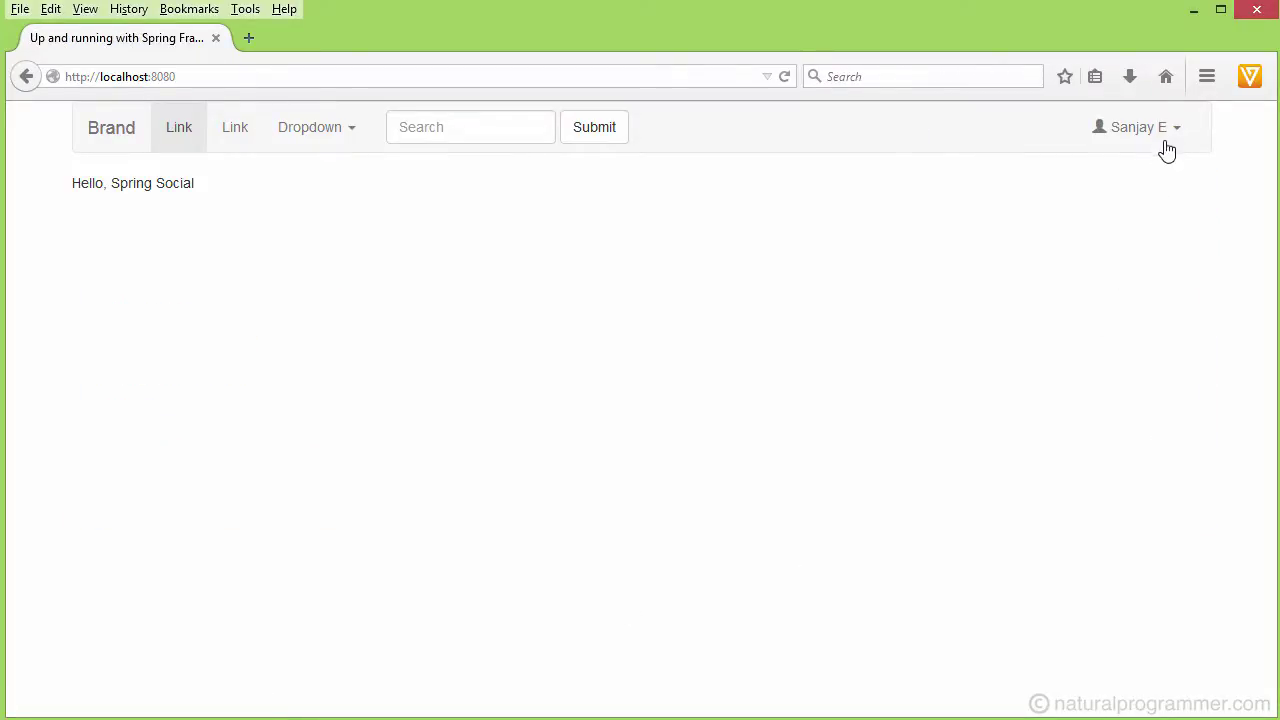
pyautogui.click(1178, 138)
pyautogui.click(1100, 172)
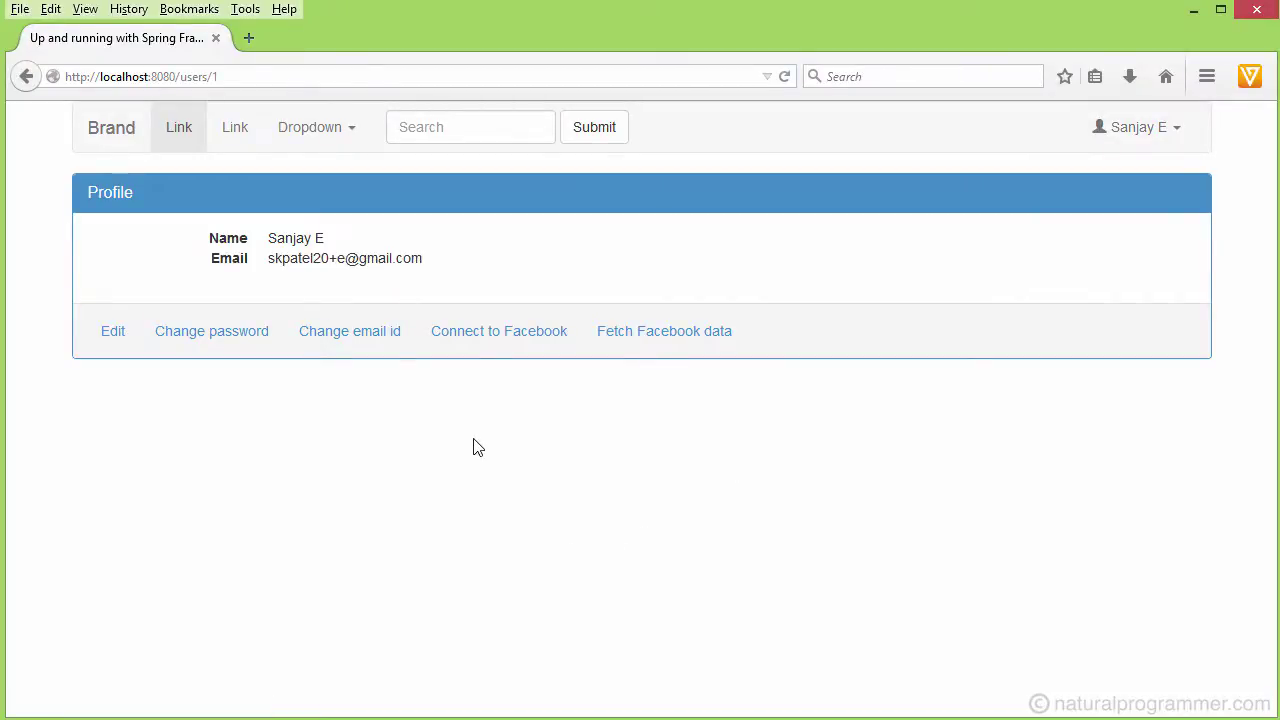
# - Try linking the second user to the same Facebook account, triggering the Duplicate connection error
pyautogui.click(515, 342)
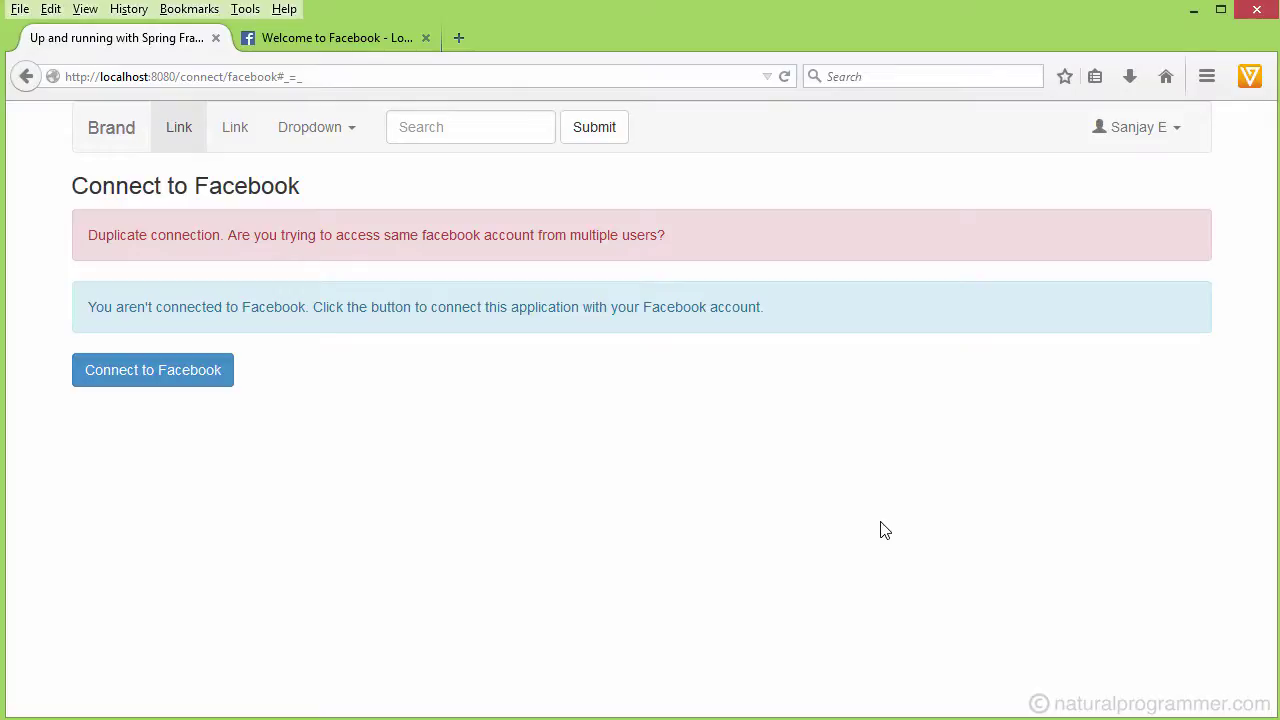
pyautogui.click(1174, 131)
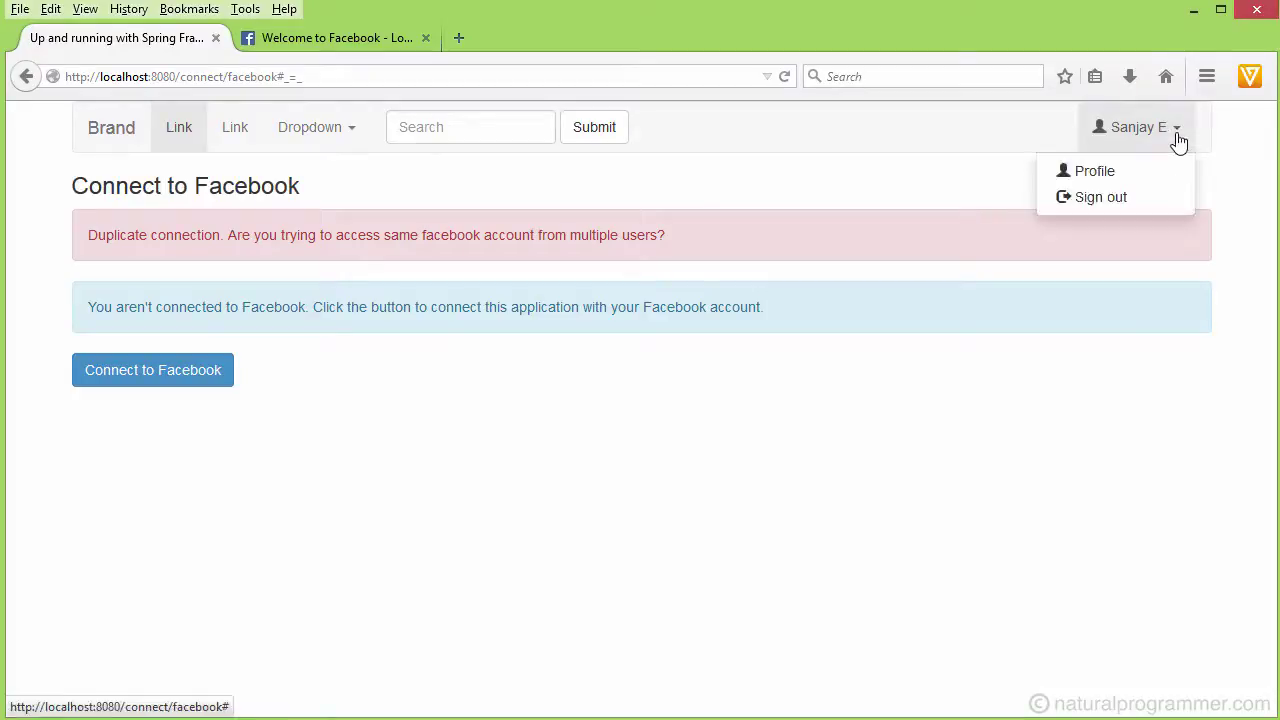
# - Sign out, sign back in with Facebook, fetch the home feed from Profile, then view Spring Guides
pyautogui.click(1100, 199)
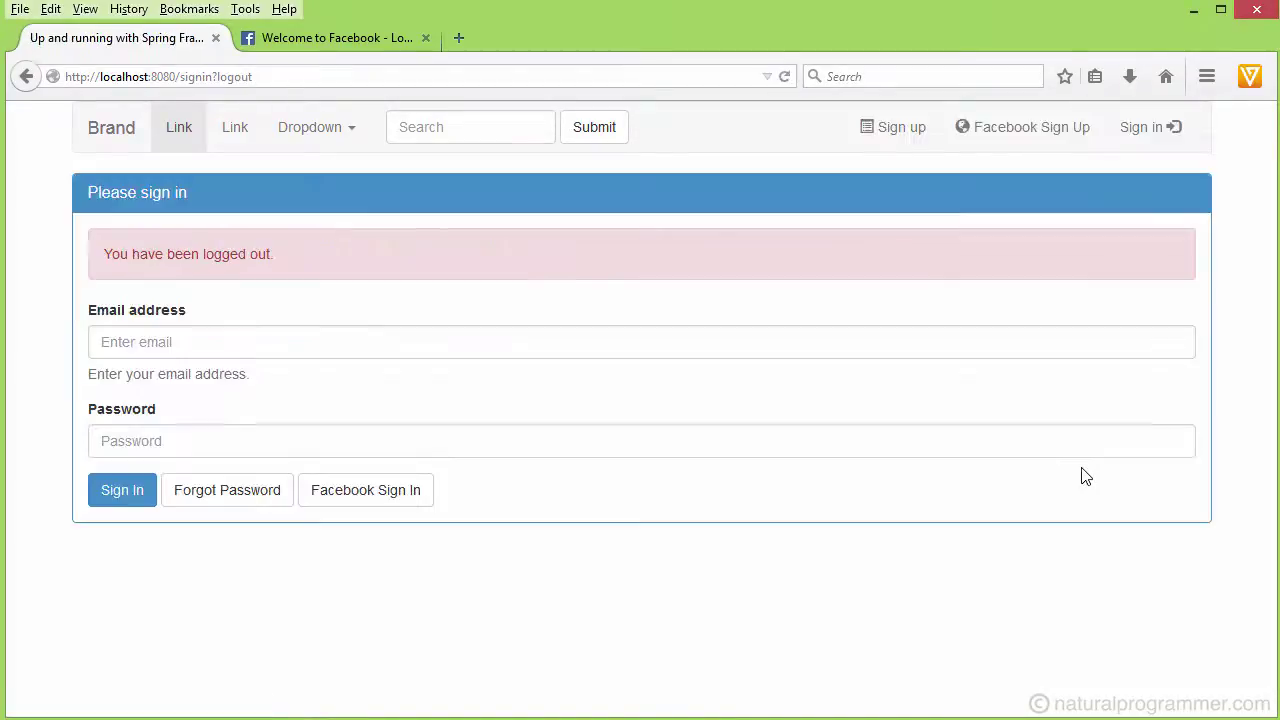
pyautogui.click(366, 501)
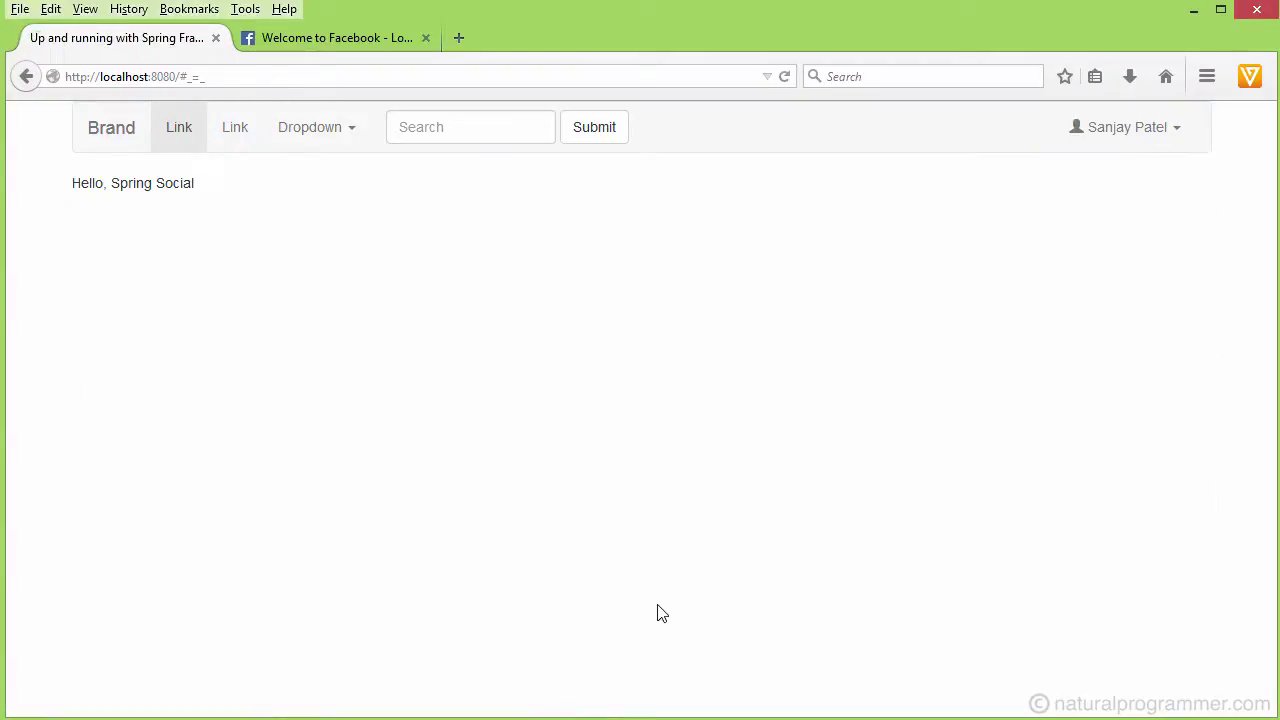
pyautogui.click(1177, 139)
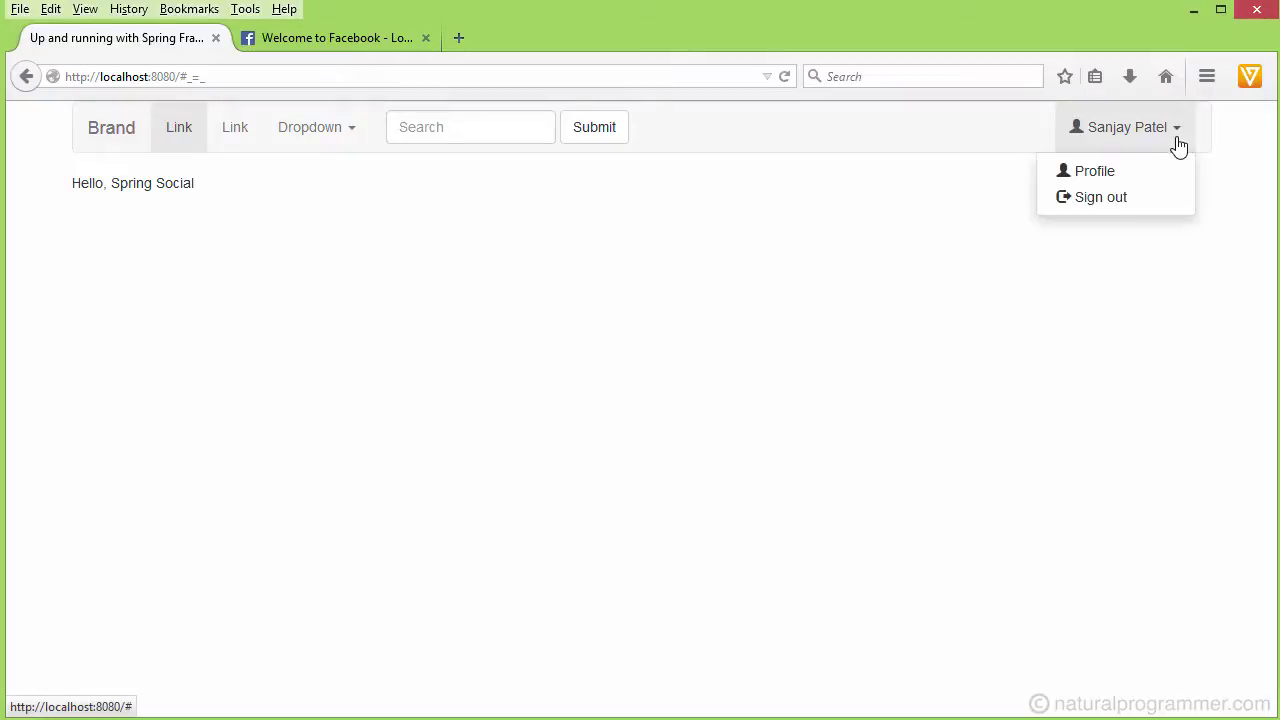
pyautogui.click(1097, 173)
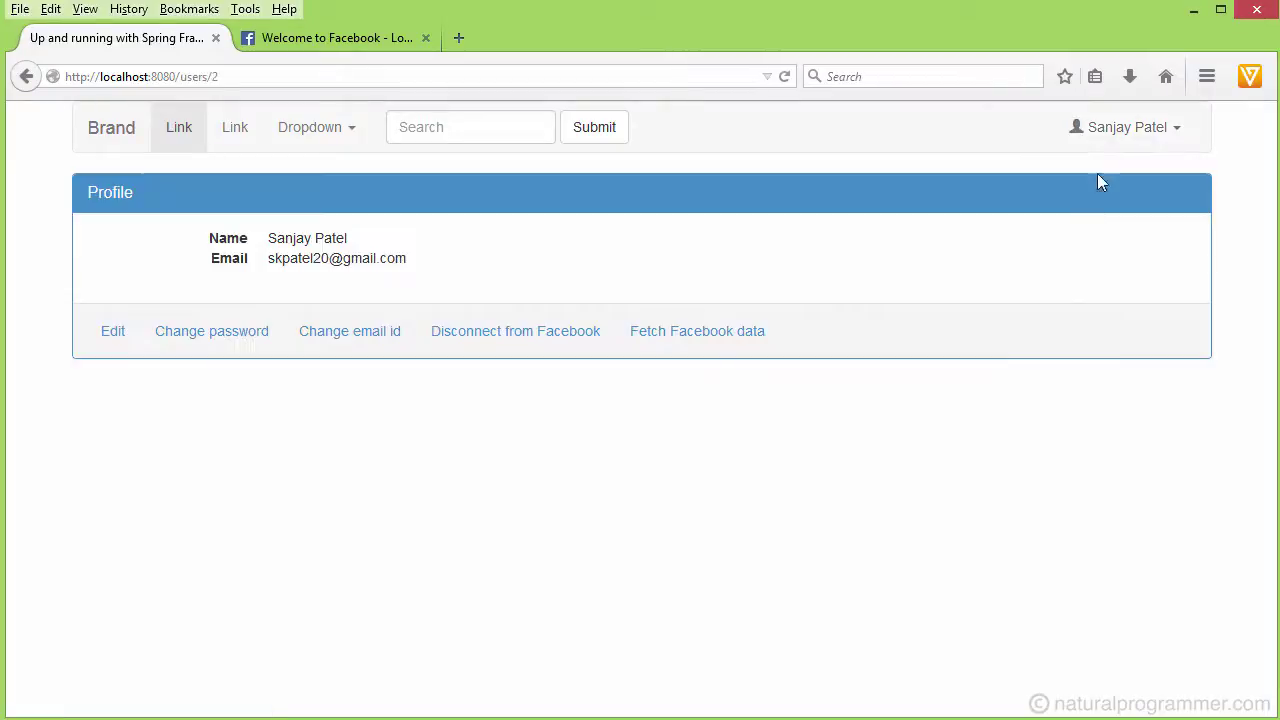
pyautogui.click(690, 340)
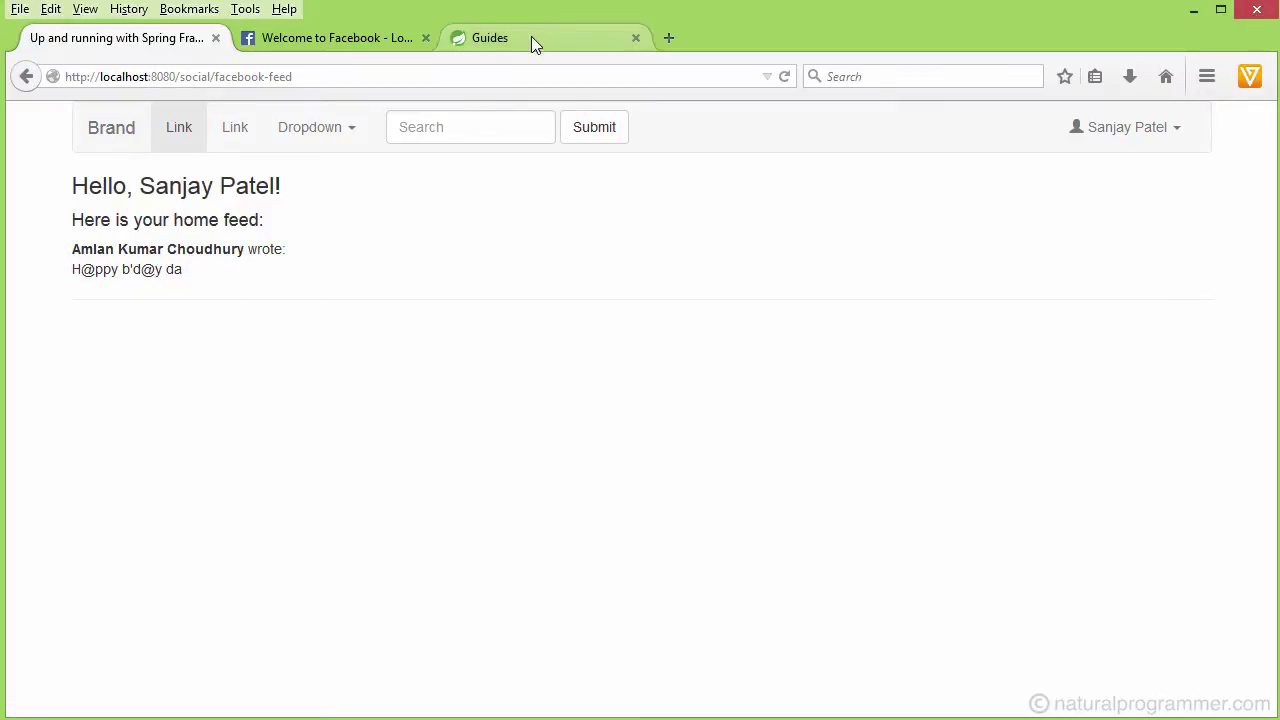
pyautogui.click(531, 38)
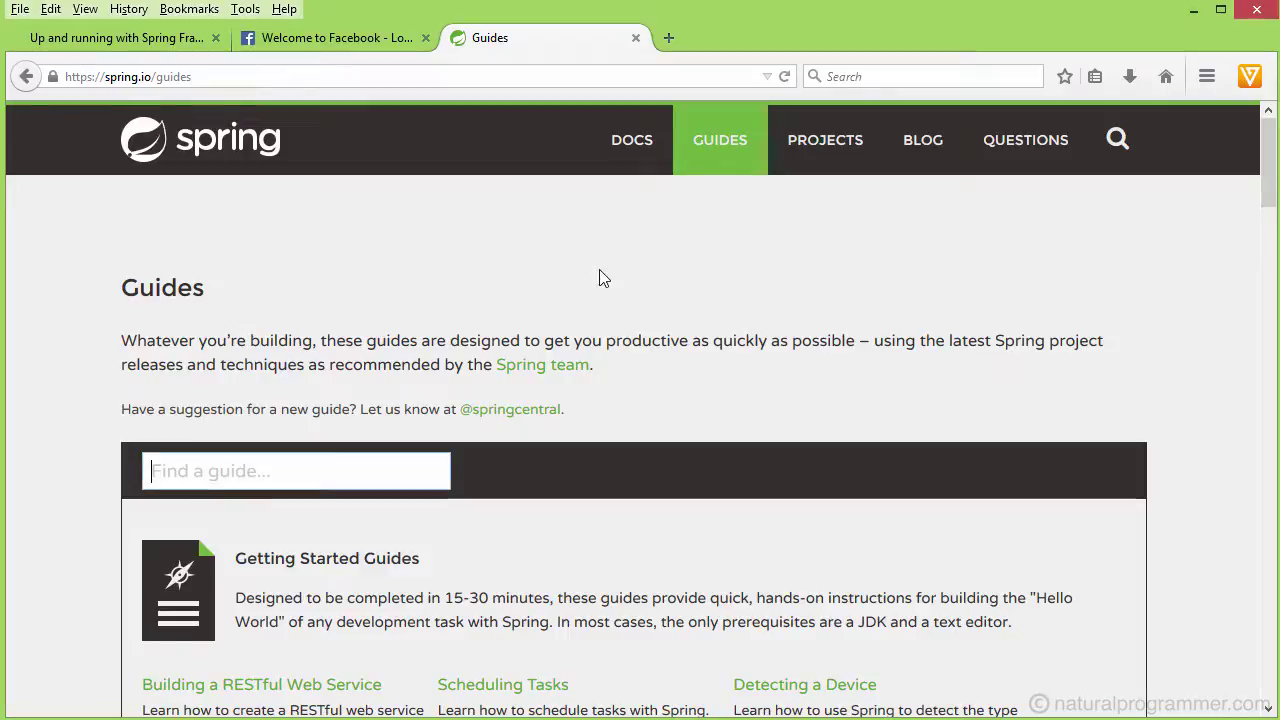
# - Scroll through the Spring Guides tutorial list, then go back to the demo app's feed tab
pyautogui.scroll(-5, 640, 400)
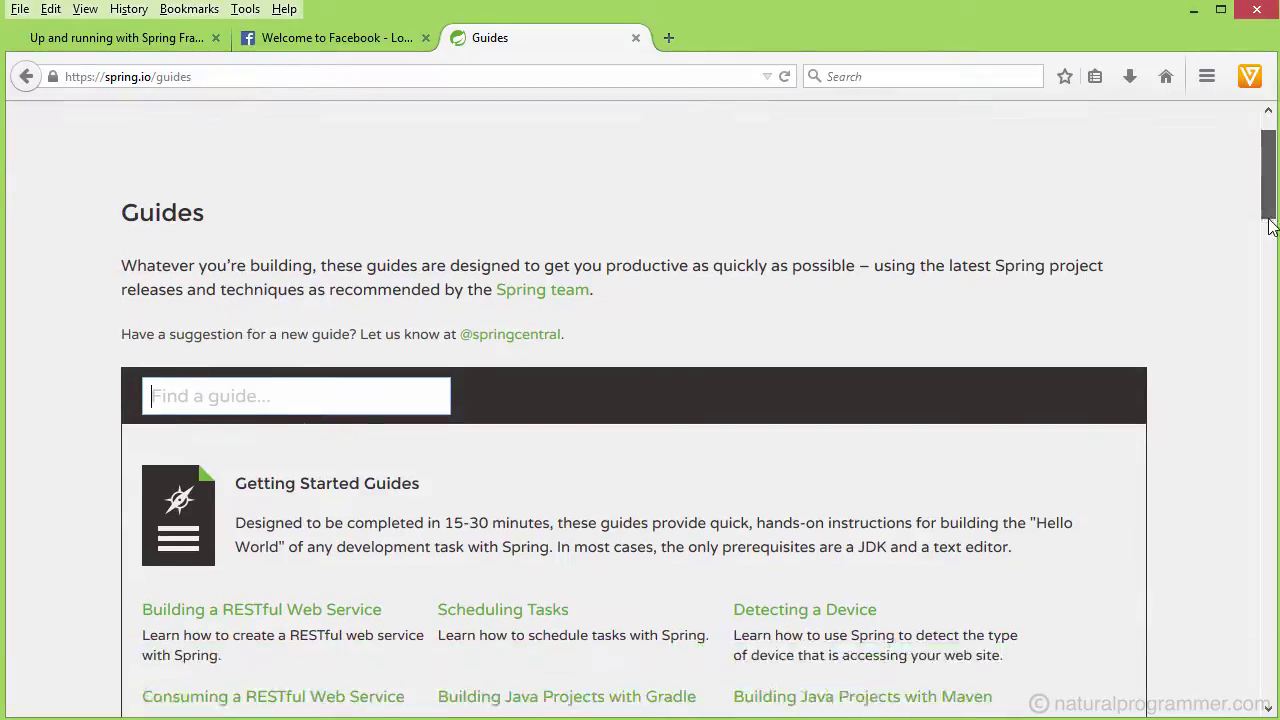
pyautogui.scroll(-3, 640, 400)
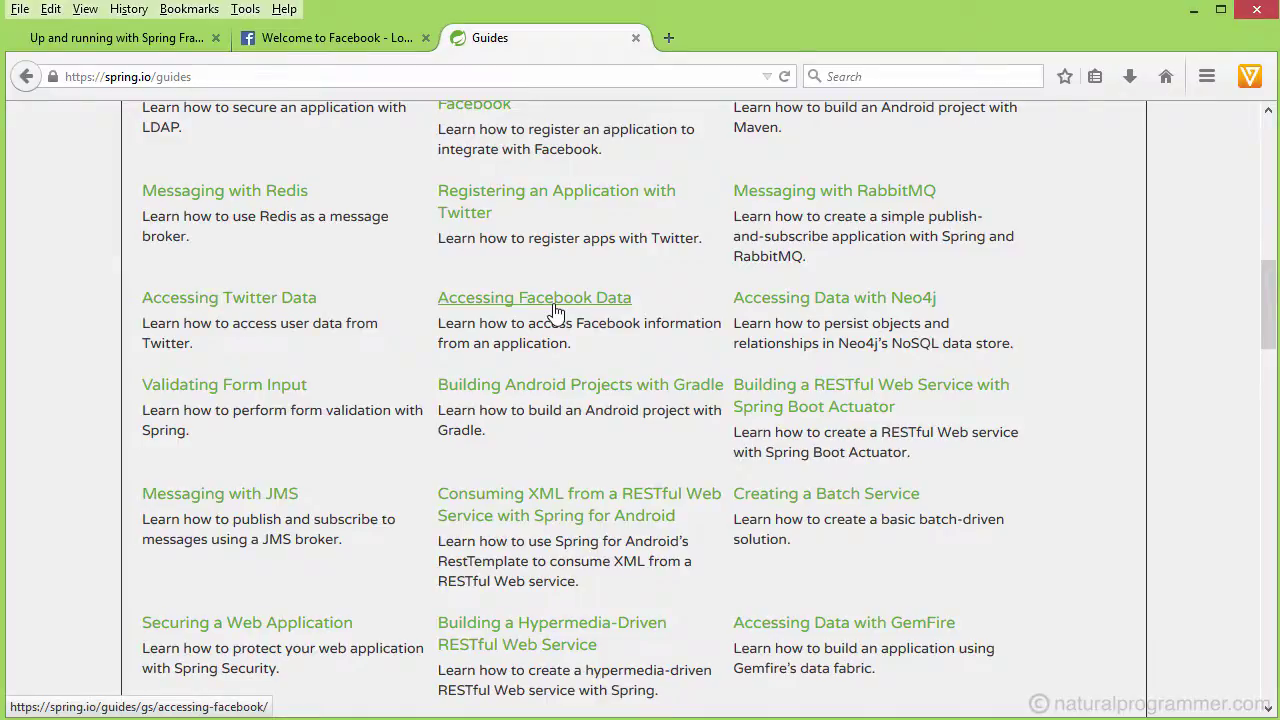
pyautogui.click(134, 44)
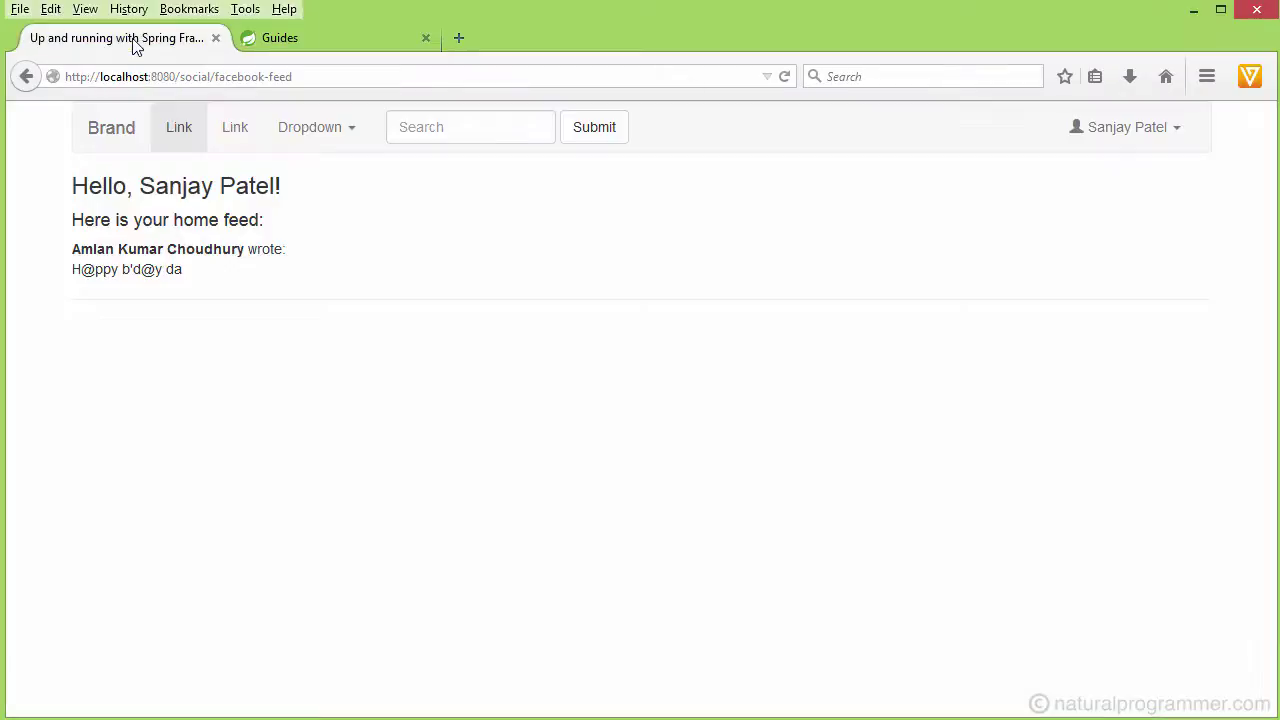
# - Disconnect Facebook from the Profile page, then retry Fetch Facebook data, which asks to connect
pyautogui.click(1174, 131)
pyautogui.click(1100, 169)
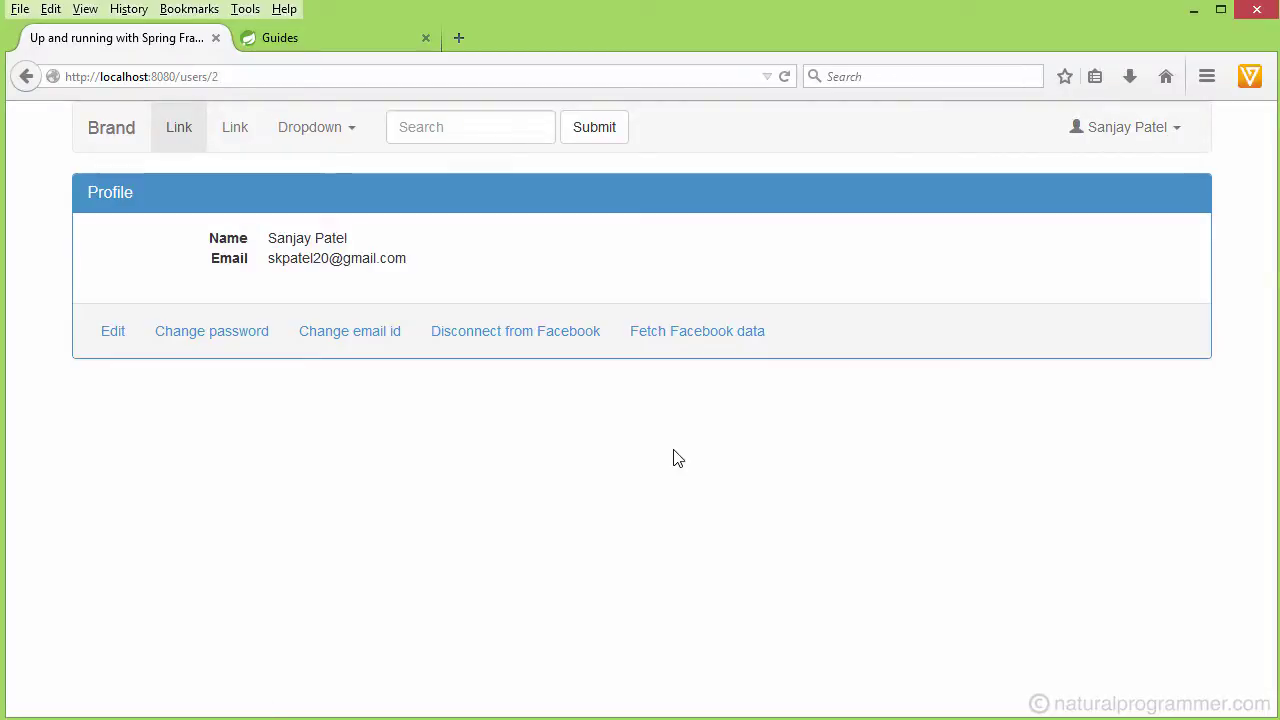
pyautogui.click(506, 336)
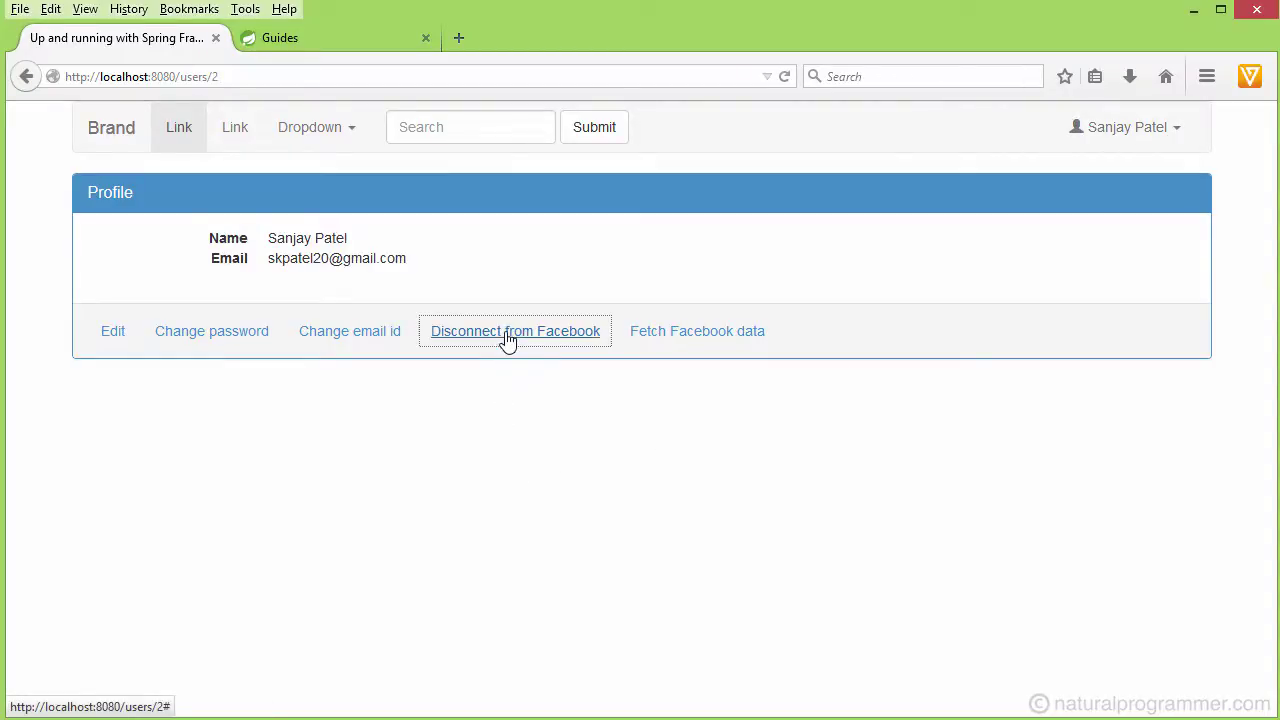
pyautogui.click(1168, 131)
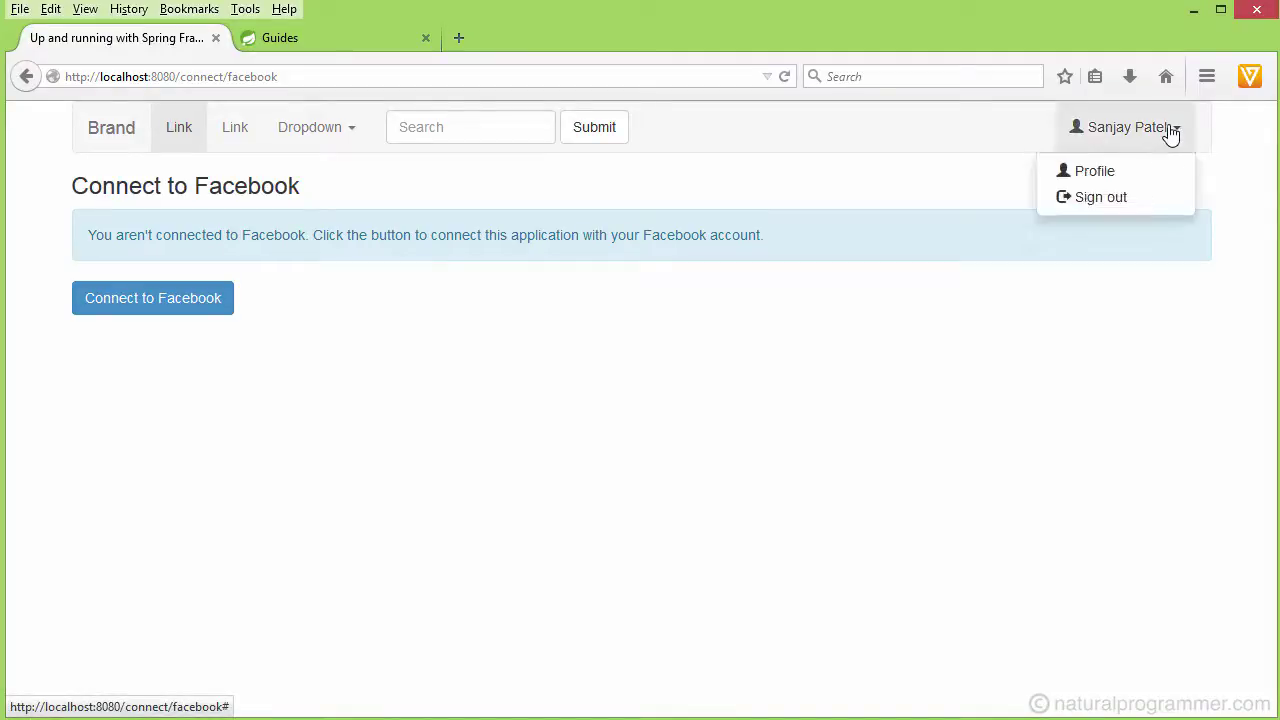
pyautogui.click(1093, 176)
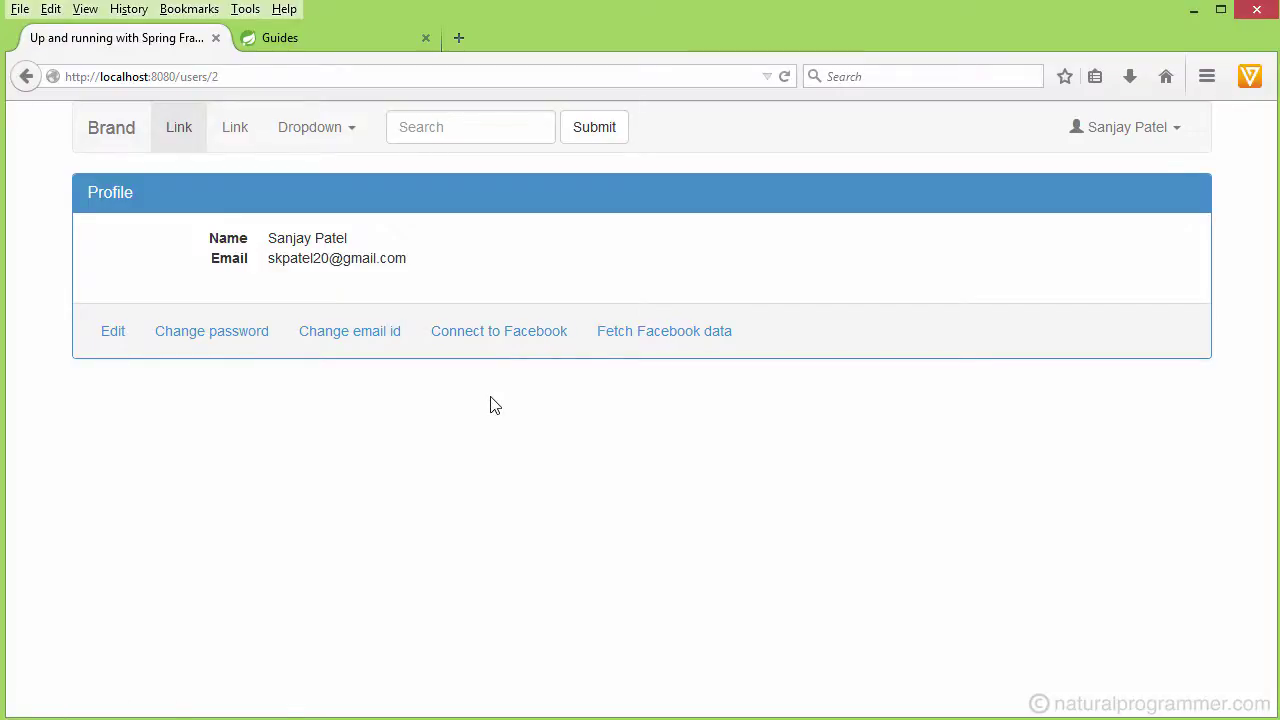
pyautogui.click(674, 345)
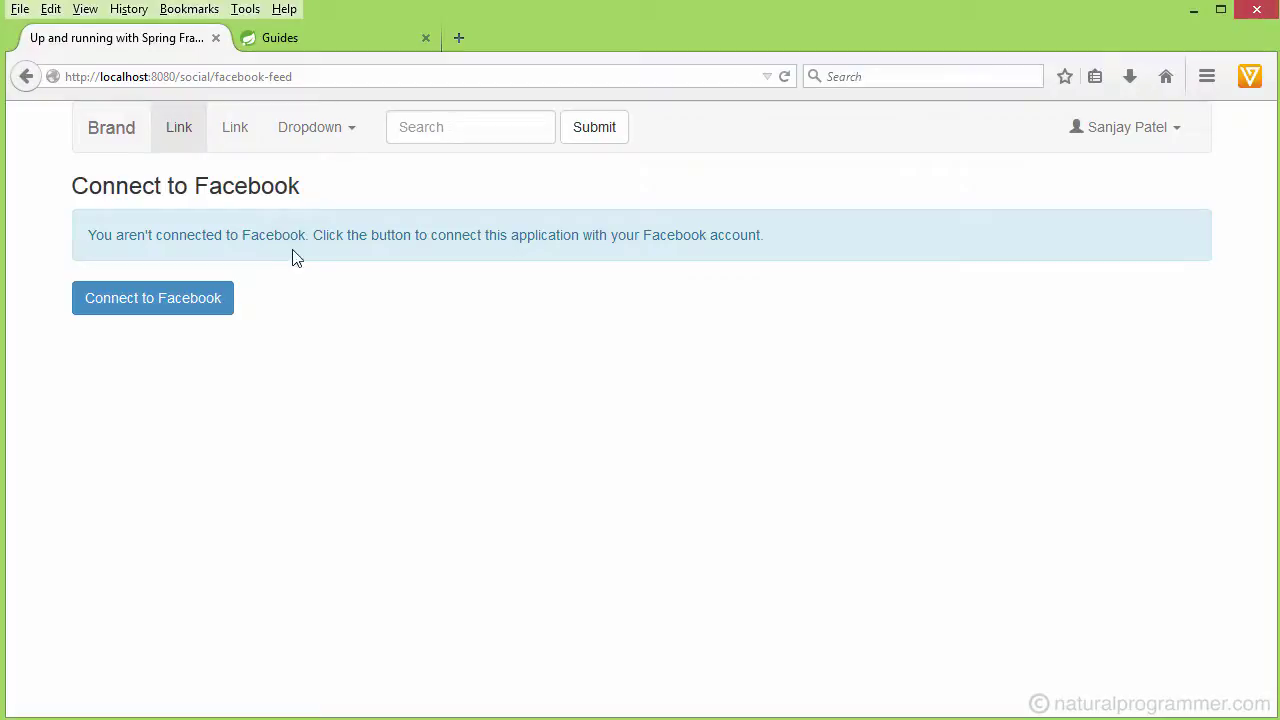
# - Reconnect the account to Facebook and follow the 'here' link toward the home feed
pyautogui.click(165, 306)
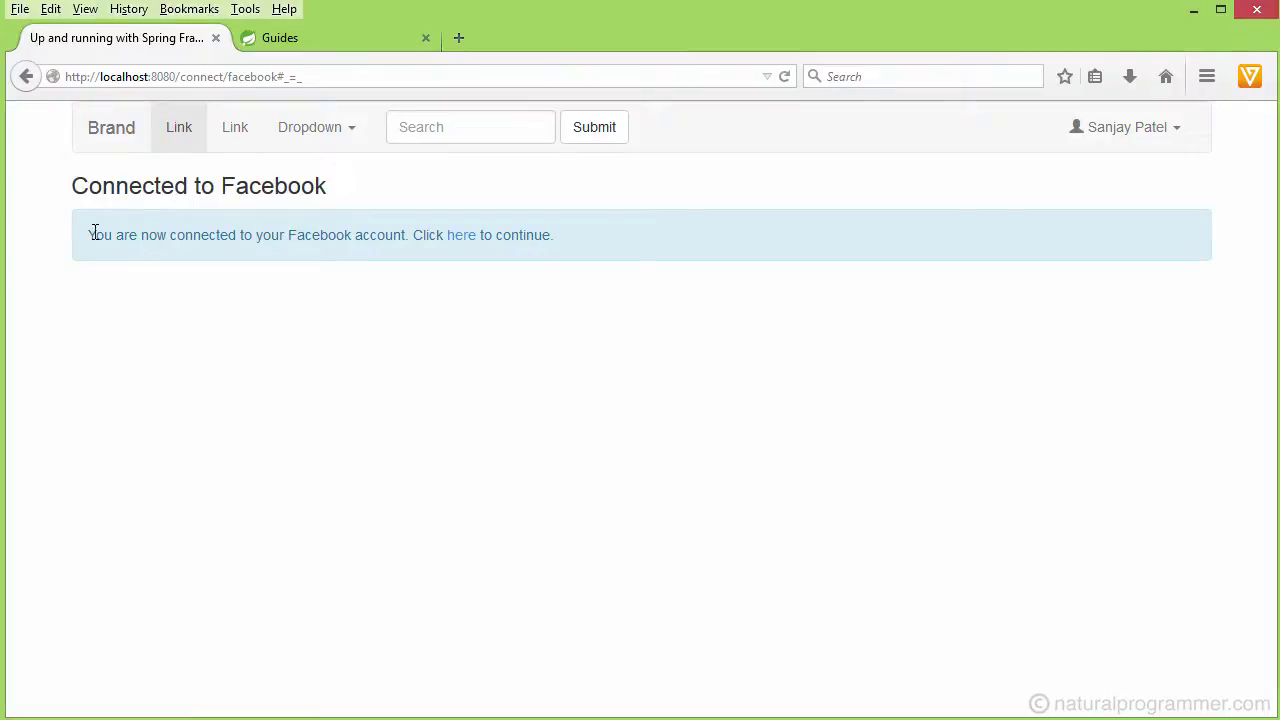
pyautogui.click(461, 244)
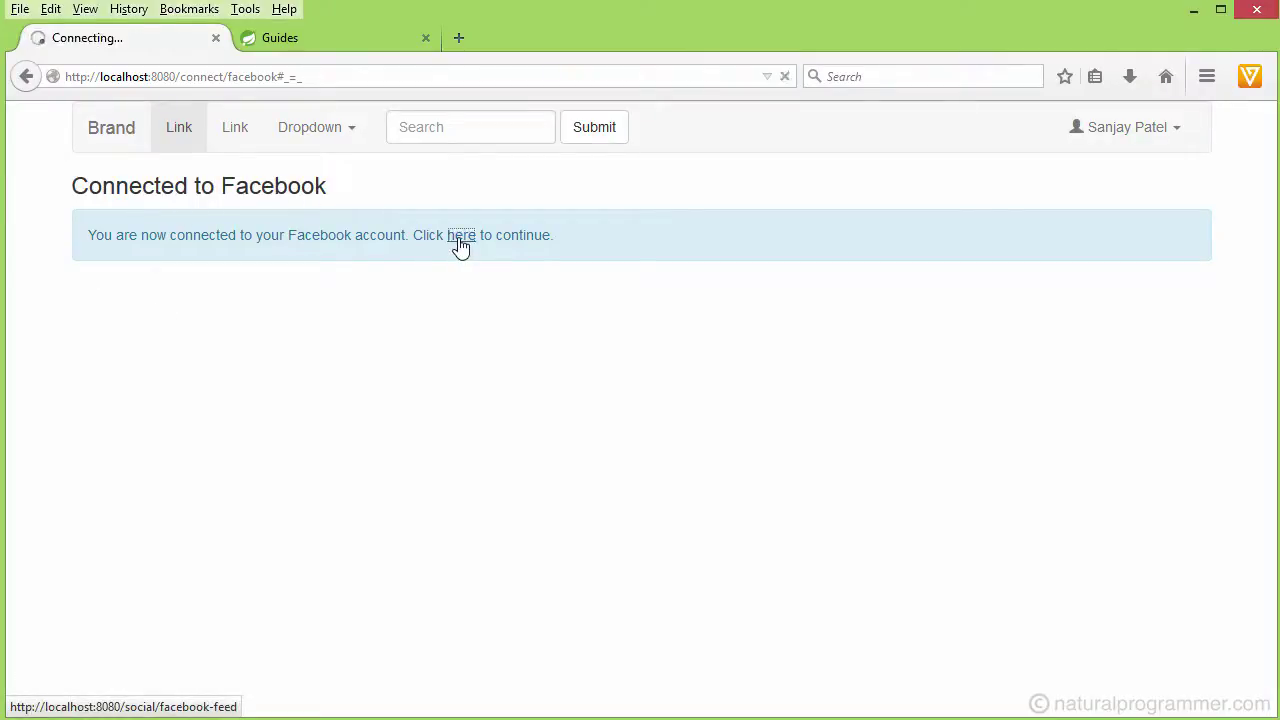